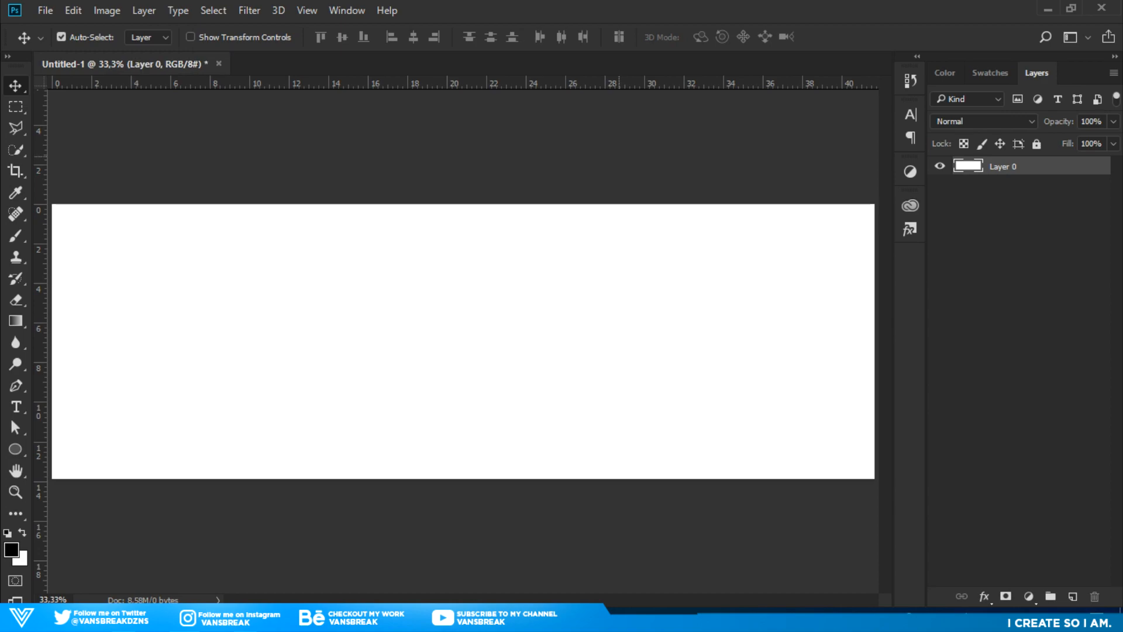
- Add a new empty layer above the white Layer 0 and hide Layer 0
left_click(16, 386)
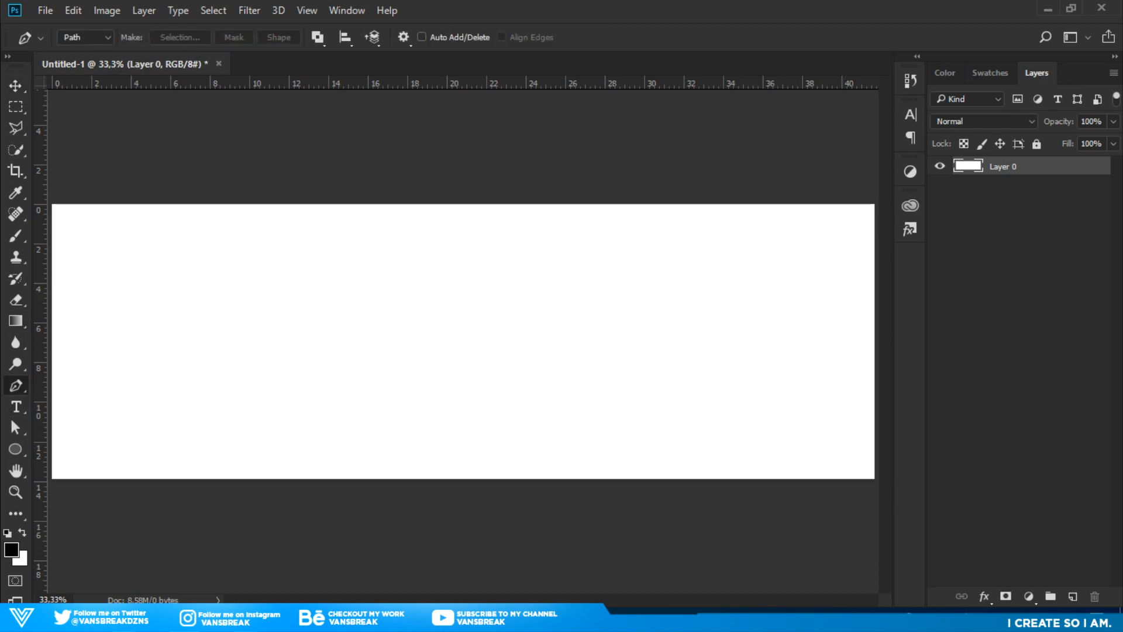
key("ctrl+shift+alt+n")
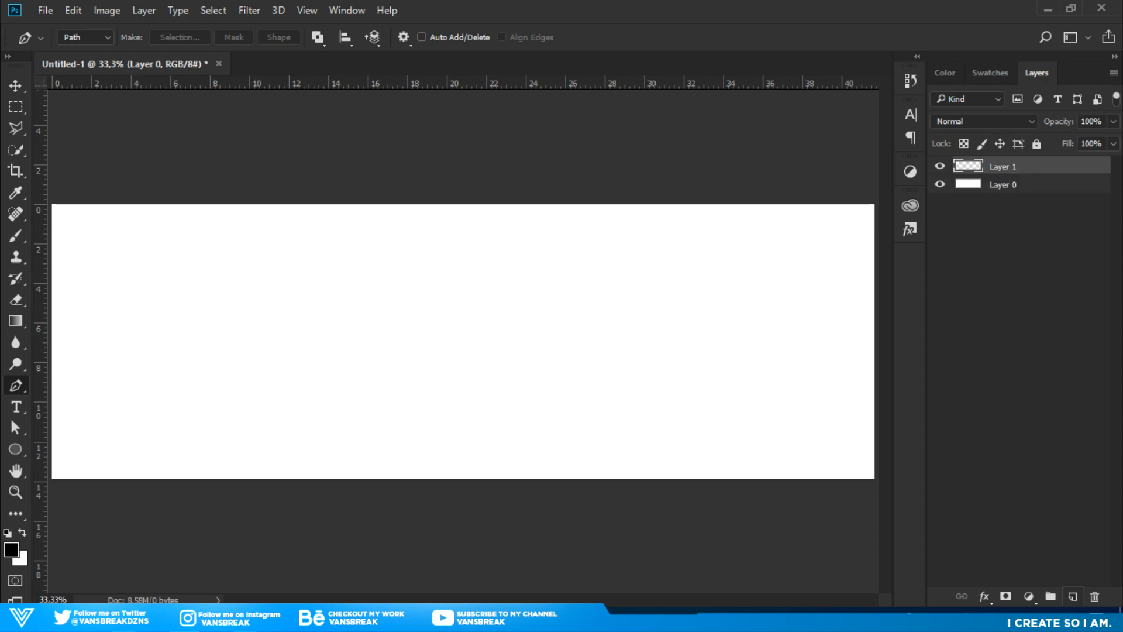
left_click(940, 185)
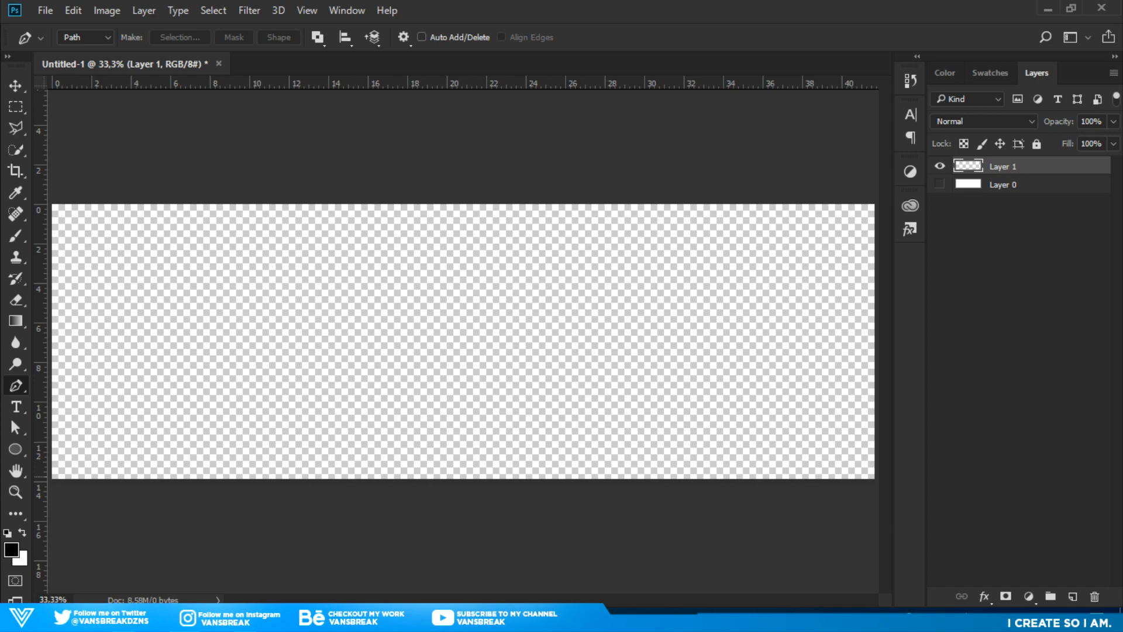
- Place a vertical and a horizontal guide crossing at the centre of the canvas
left_click_drag(39, 404, 463, 404)
left_click_drag(493, 85, 470, 341)
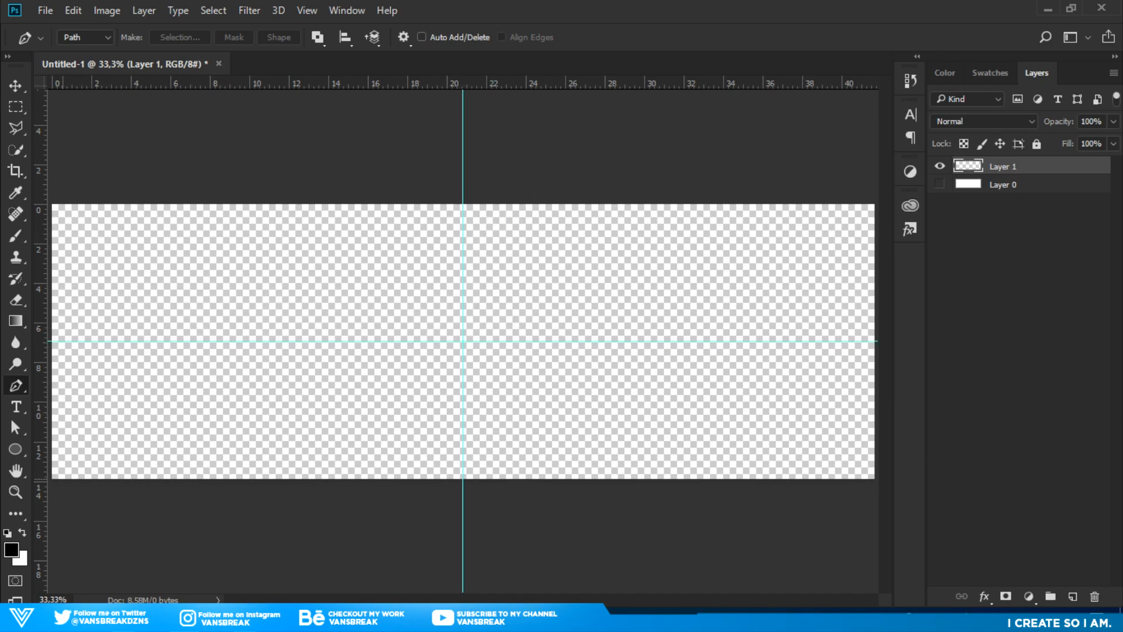
left_click(52, 478)
left_click_drag(463, 341, 701, 341)
left_click(875, 203)
left_click(778, 149)
left_click(339, 154)
left_click(223, 136)
key("w")
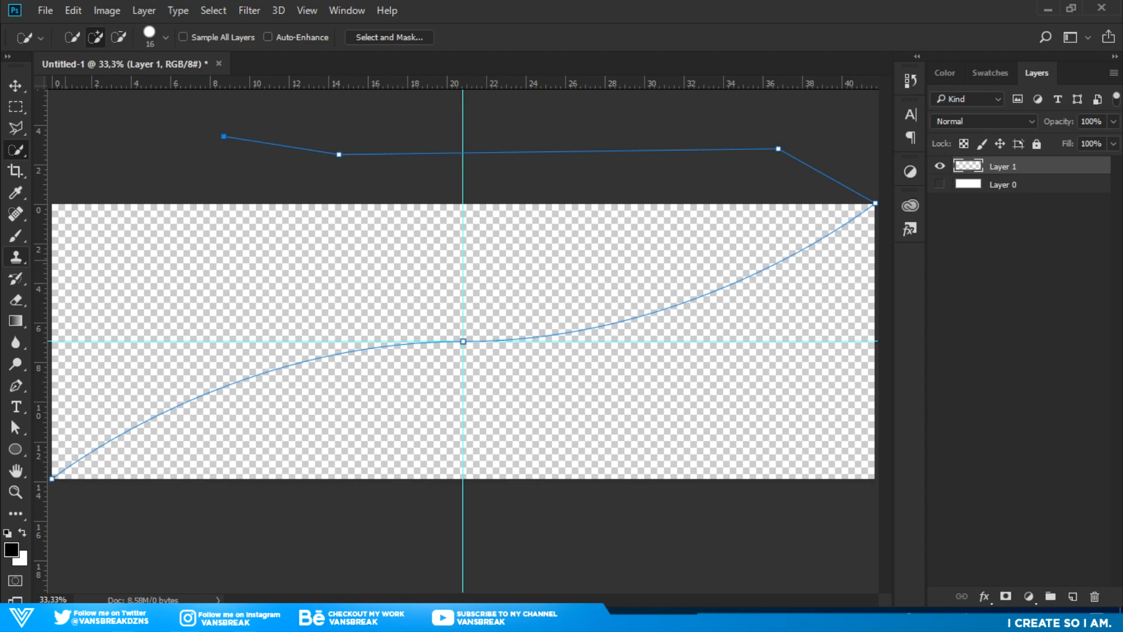
left_click(16, 386)
left_click(80, 189)
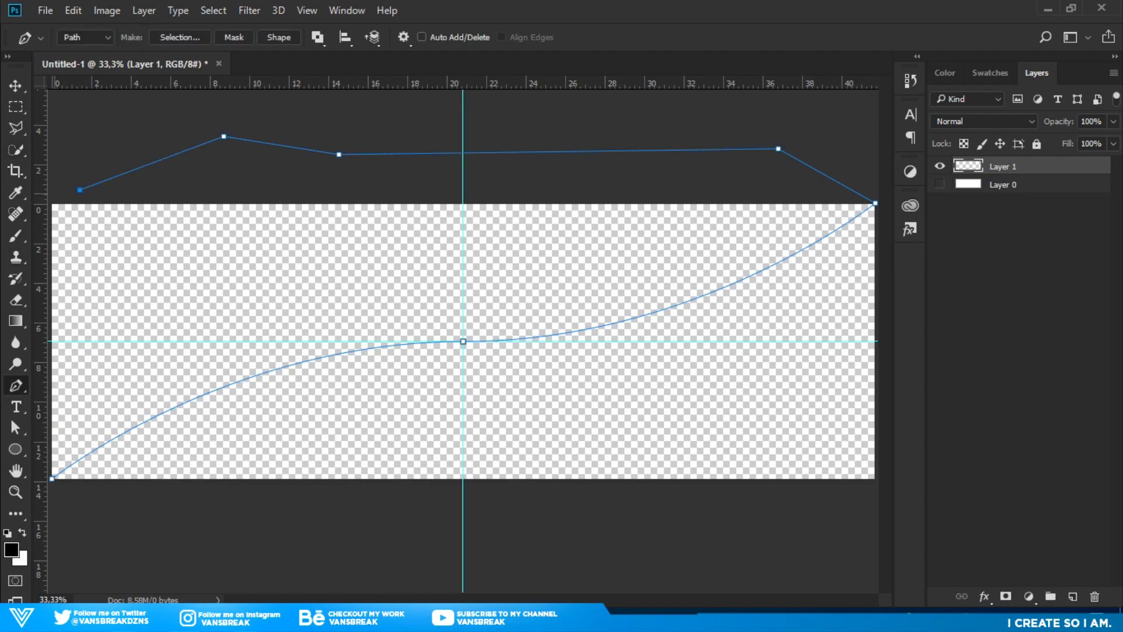
left_click(54, 192)
left_click(50, 206)
key("ctrl+space")
left_click_drag(202, 440, 148, 440)
left_click(185, 448)
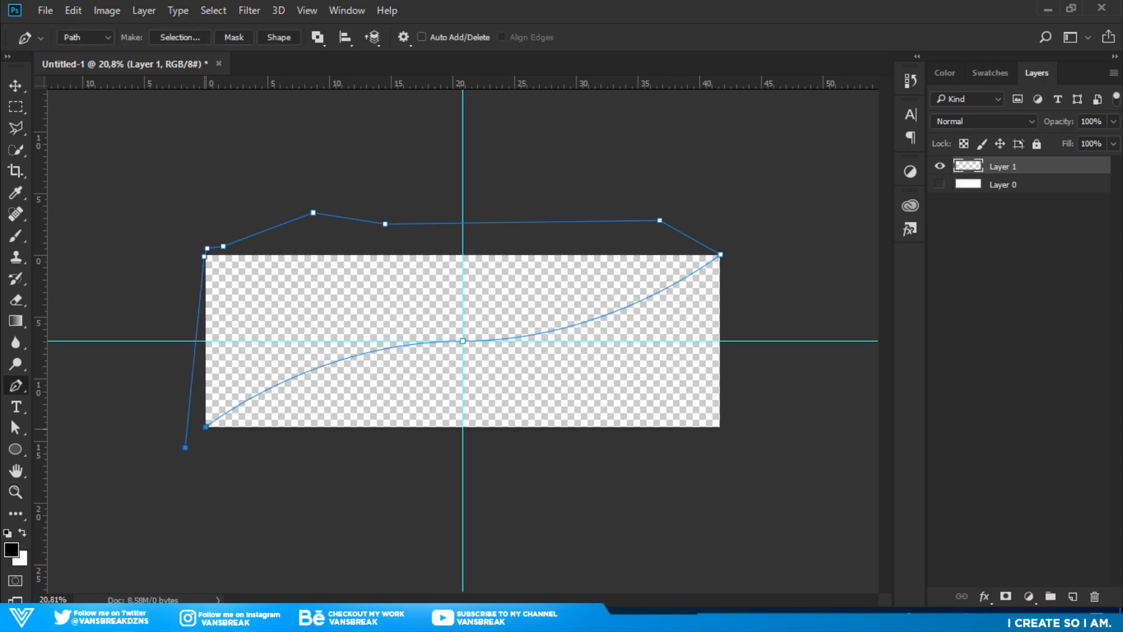
left_click(206, 426)
key("Escape")
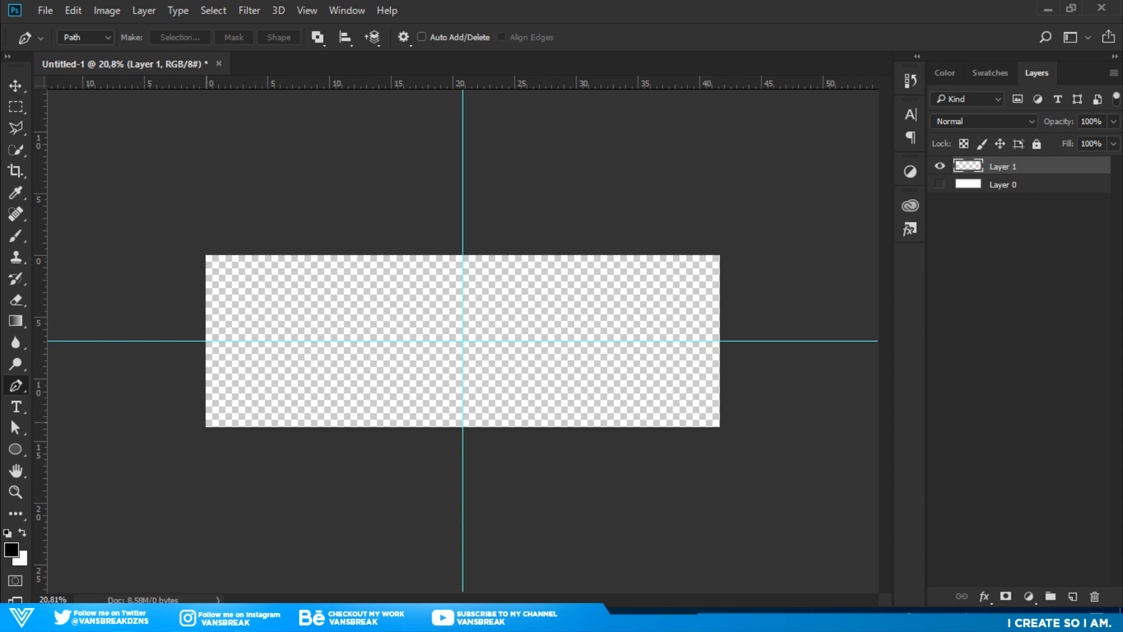
- Draw a closed Pen path with an S-curve from the canvas's lower-left corner through the guide crossing to its upper-right corner, enclosing the area above
left_click(205, 428)
left_click_drag(462, 340, 636, 340)
left_click(718, 255)
left_click(504, 129)
left_click(235, 164)
left_click_drag(174, 192, 162, 207)
left_click(155, 294)
left_click(148, 448)
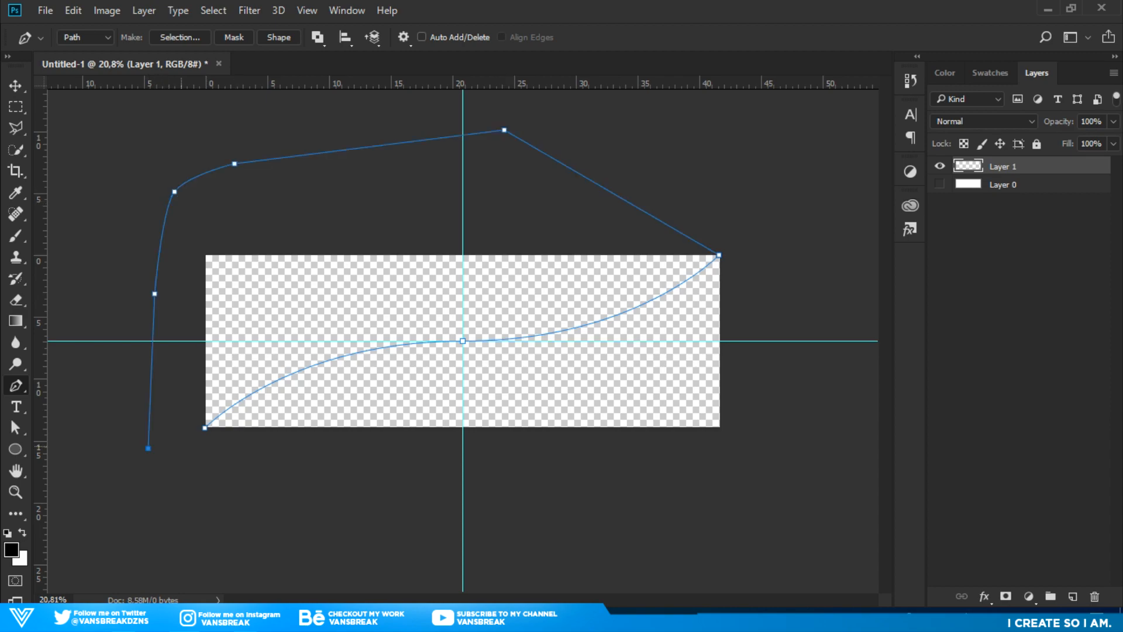
left_click(205, 428)
- Turn the closed path into a new anti-aliased selection with a feather radius of 0 pixels
right_click(491, 231)
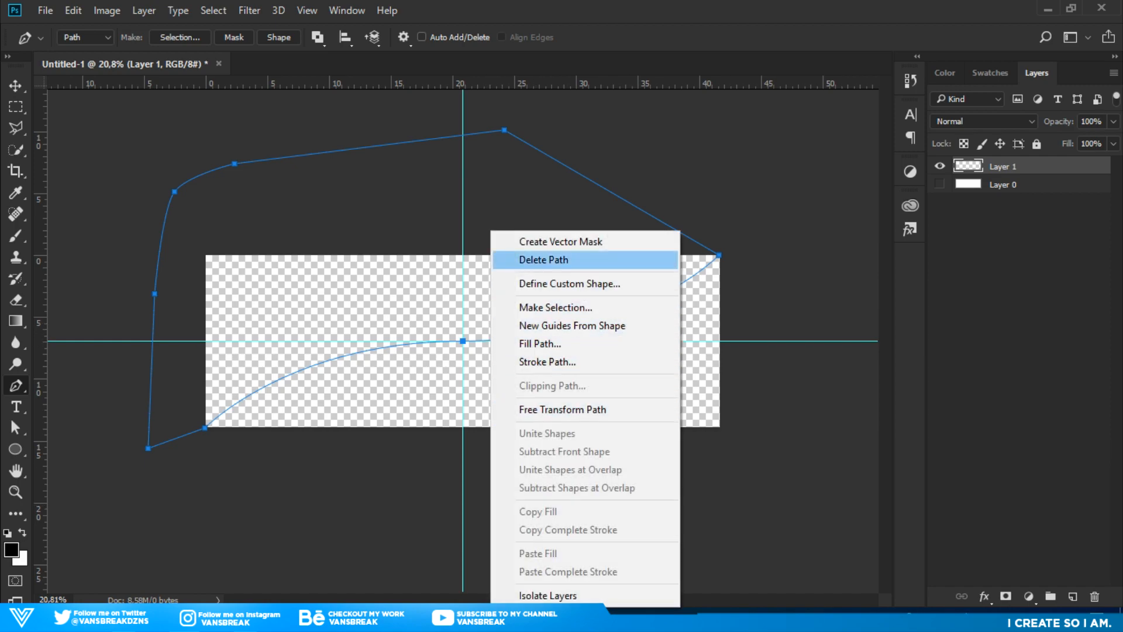
left_click(555, 307)
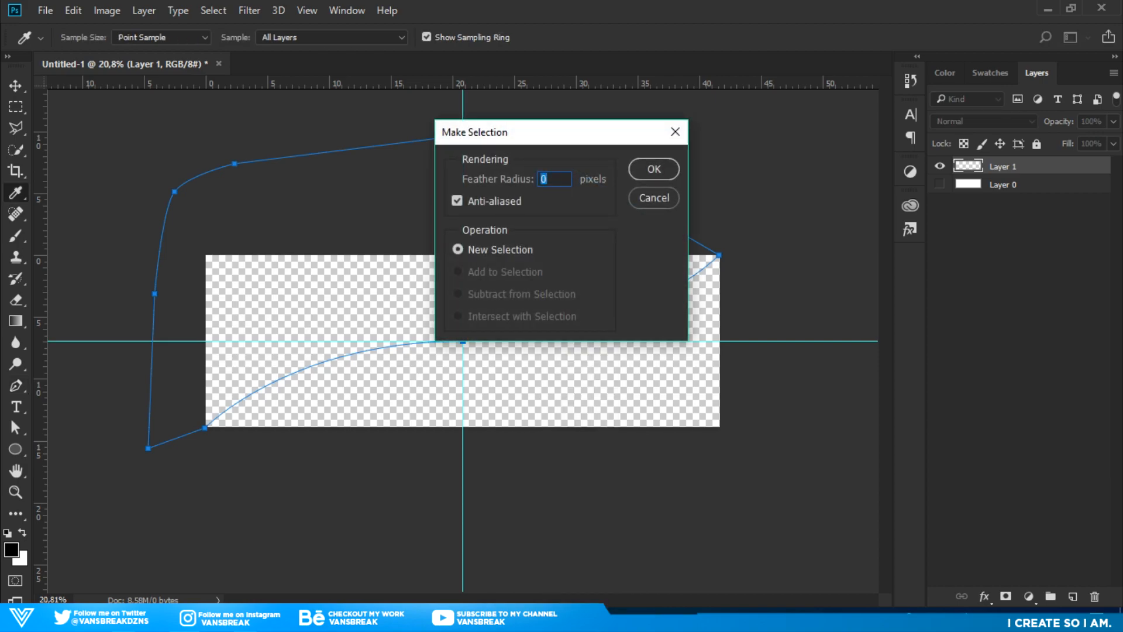
left_click(653, 169)
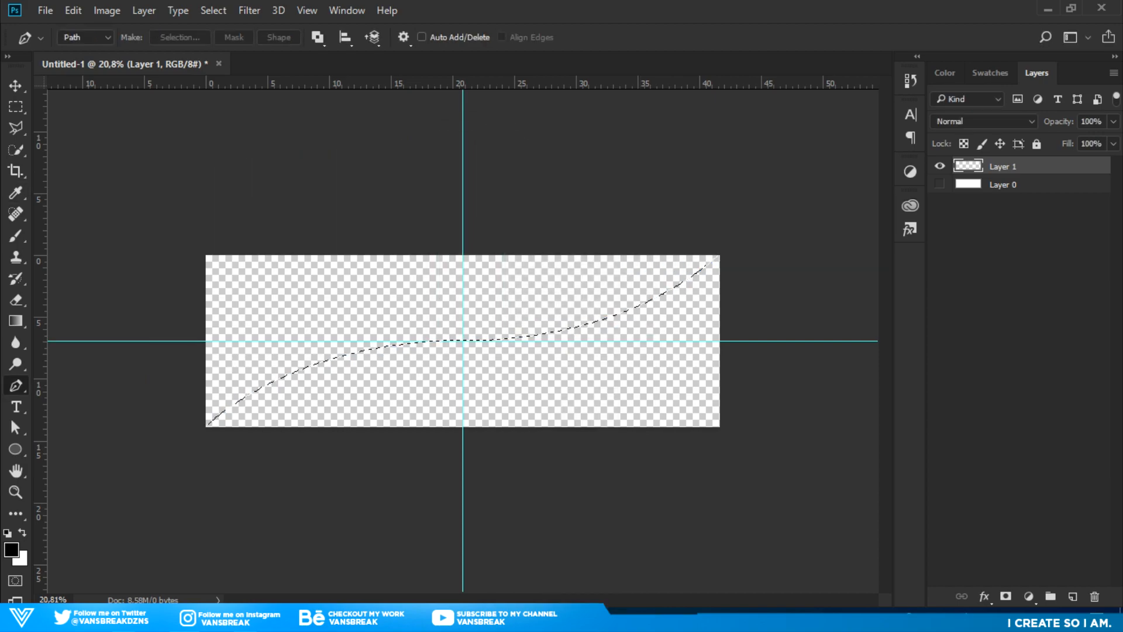
- Activate the Brush tool and set the foreground colour to bright blue 0096ff
key("b")
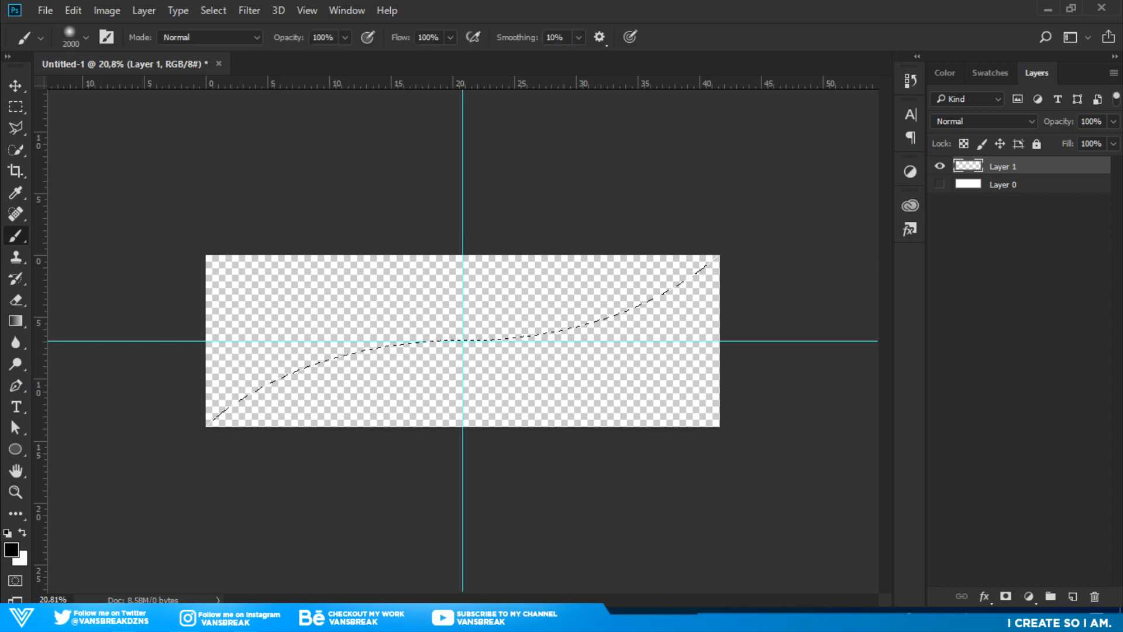
left_click(11, 550)
left_click_drag(751, 213, 751, 198)
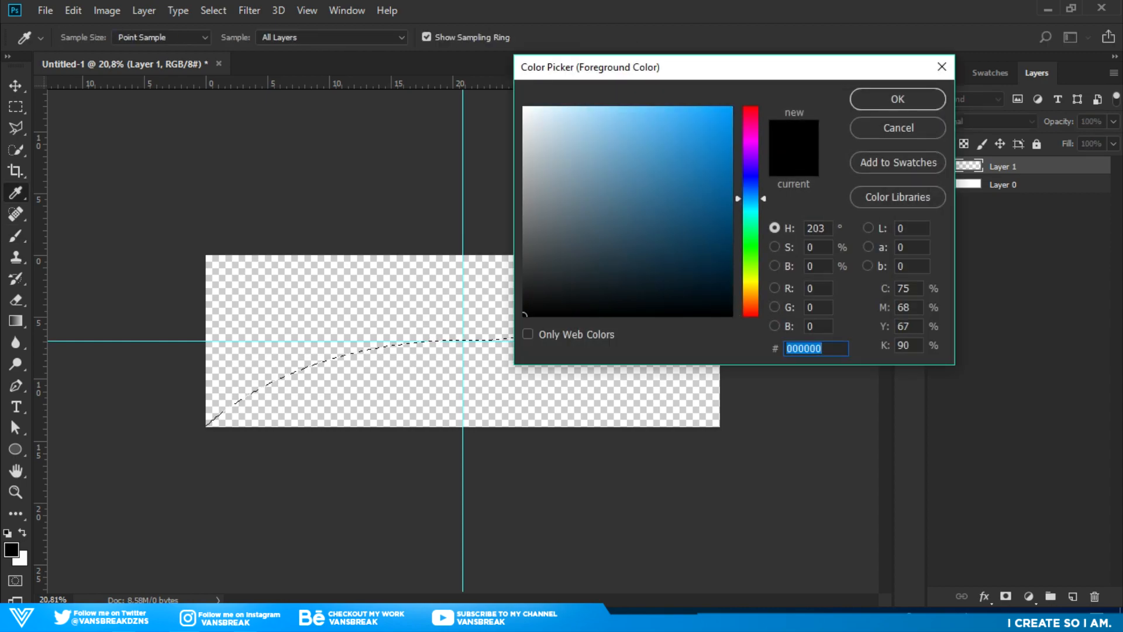
type("0096ff")
left_click(898, 99)
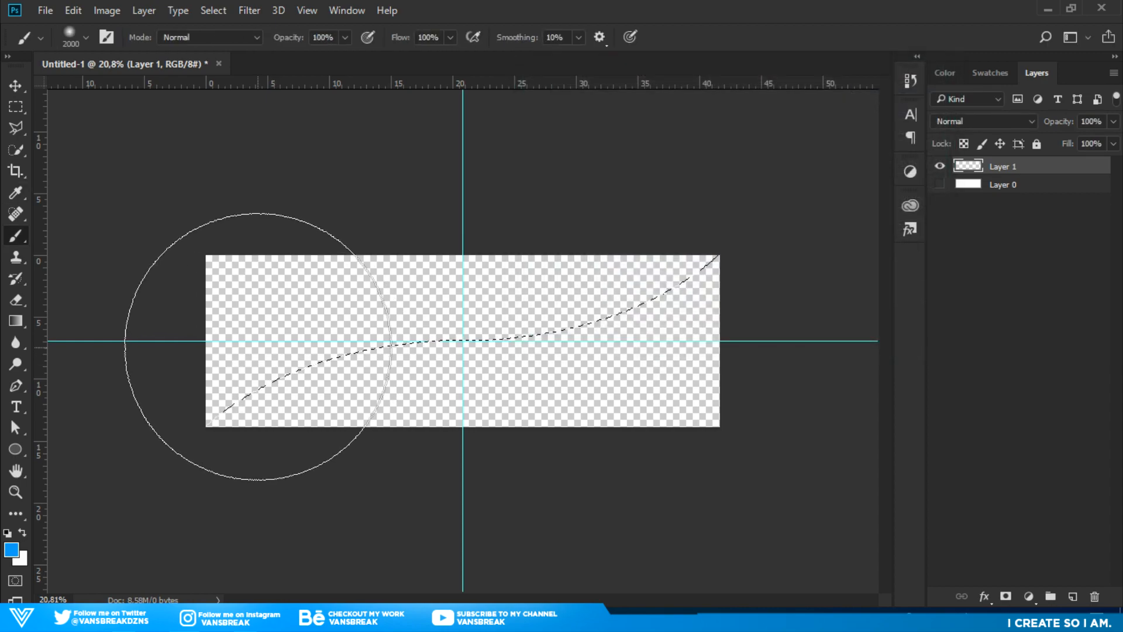
- Paint the selected area above the curve solid blue on Layer 1 and remove the selection
mouse_move(263, 338)
left_mouse_down()
mouse_move(643, 263)
mouse_move(556, 298)
mouse_move(261, 357)
mouse_move(251, 345)
mouse_move(265, 338)
left_mouse_up()
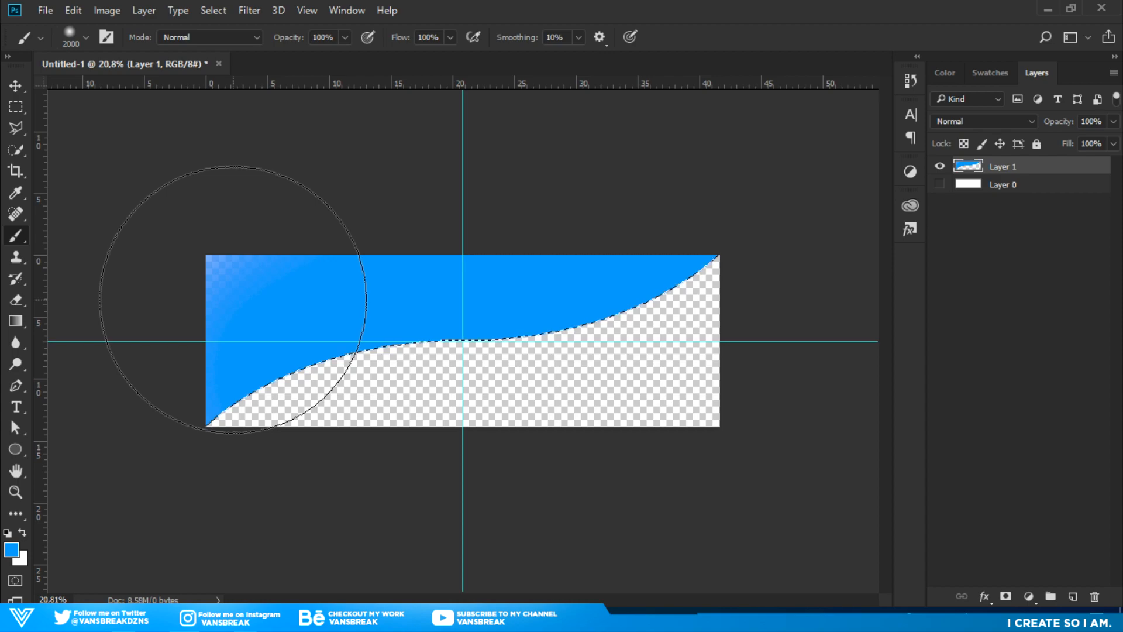
left_click_drag(244, 276, 205, 243)
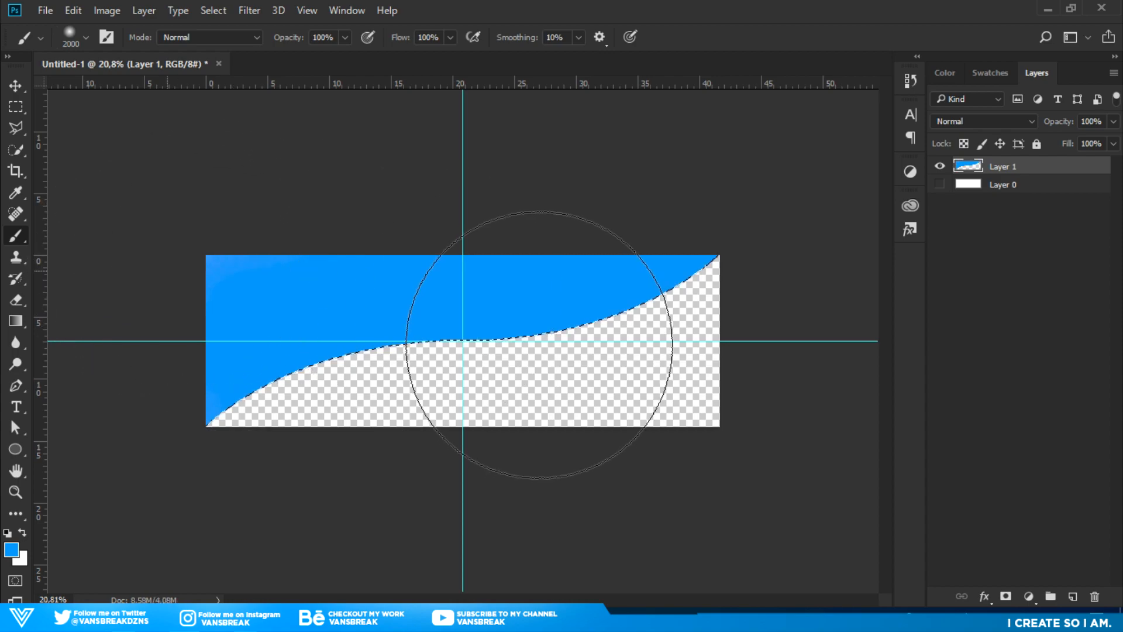
key("ctrl+d")
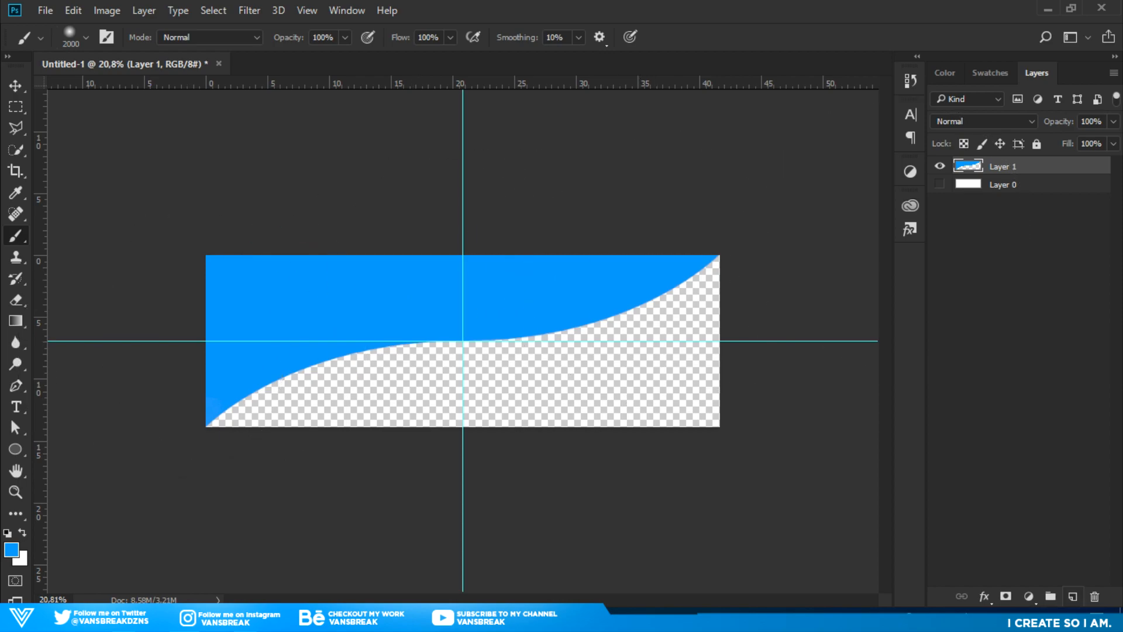
- Add a new layer above Layer 1 and make it a clipping mask on the blue shape
key("ctrl+shift+alt+n")
right_click(1038, 167)
left_click(787, 387)
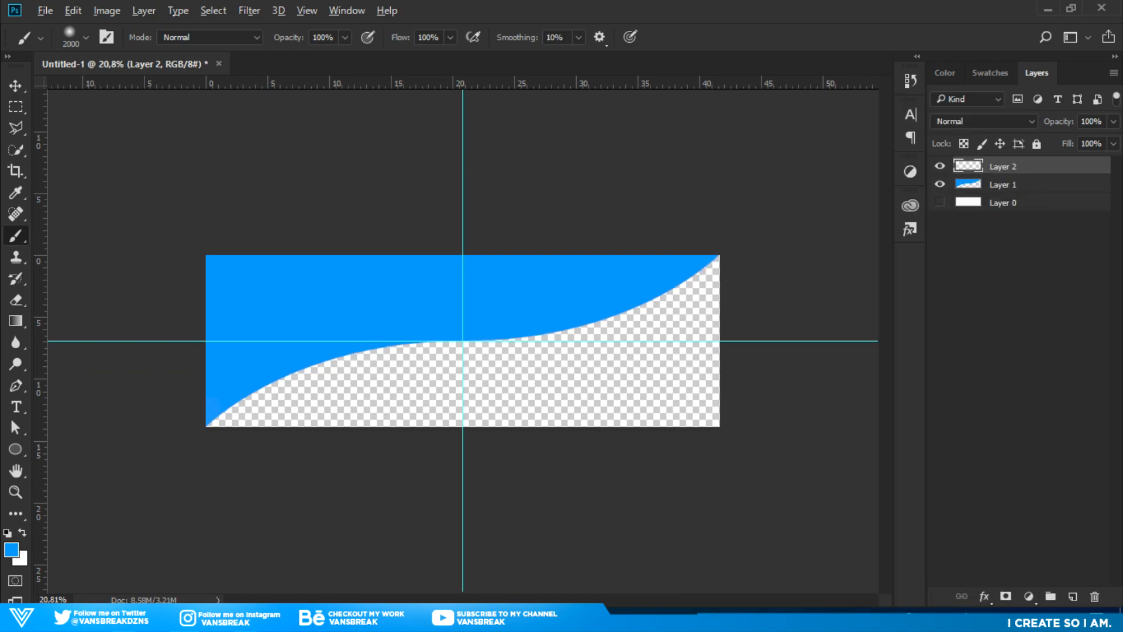
key("ctrl+alt+g")
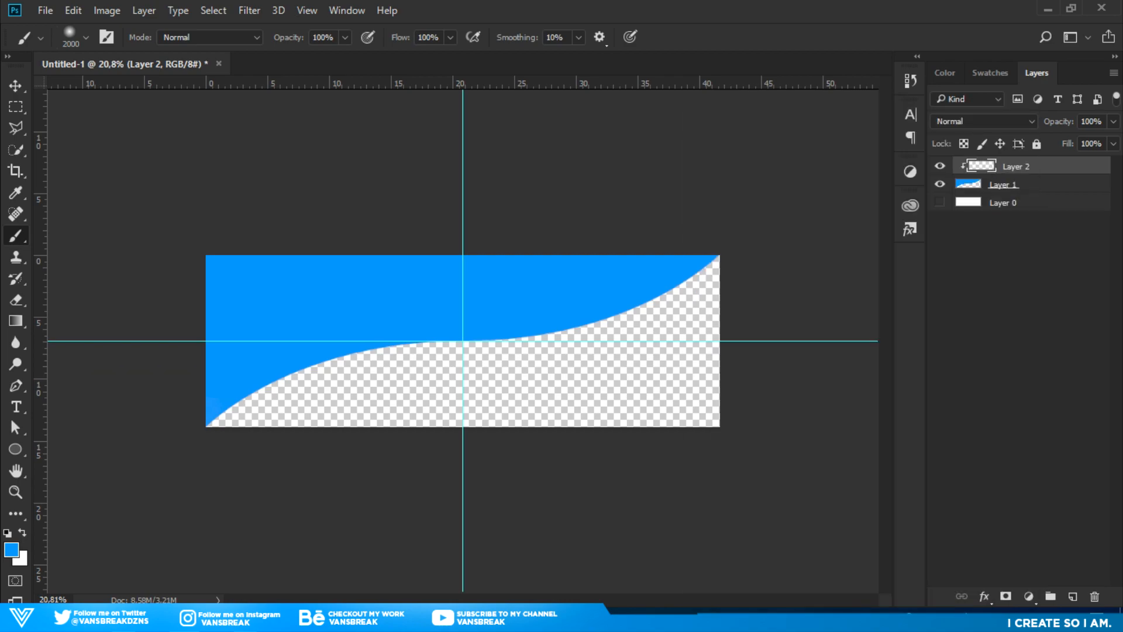
- Draw a wavy Pen curve inside the blue shape, roughly parallel to its lower edge, from the canvas's left edge past its upper edge
key("p")
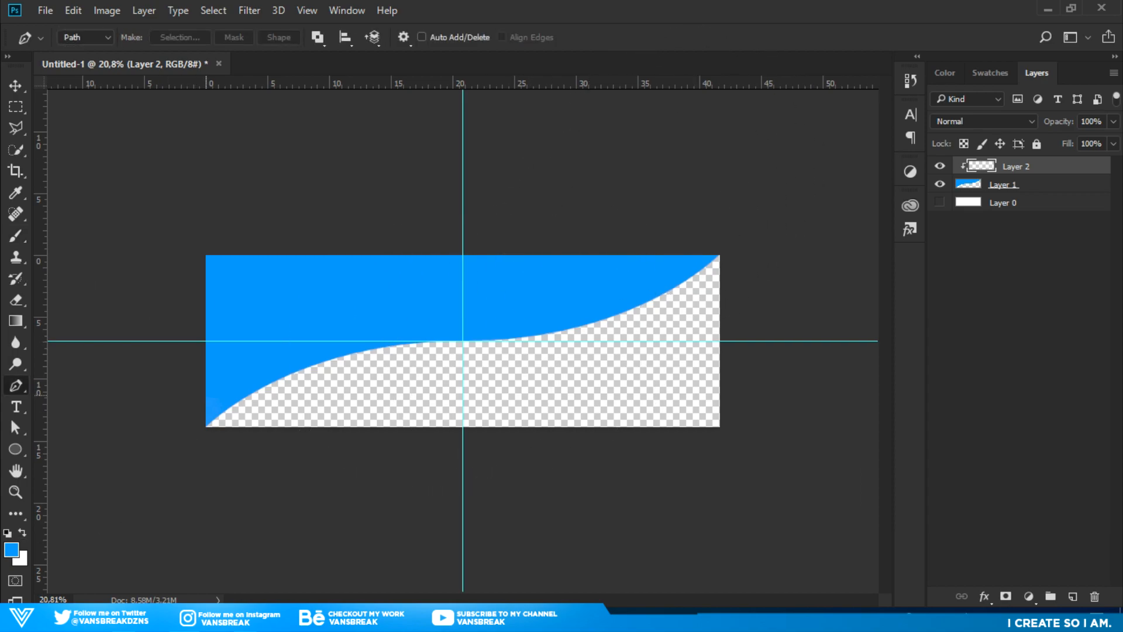
left_click(204, 394)
left_click_drag(462, 311, 622, 305)
left_click(719, 238)
left_click(781, 256)
left_click(764, 353)
left_click_drag(535, 431, 522, 427)
left_click(373, 428)
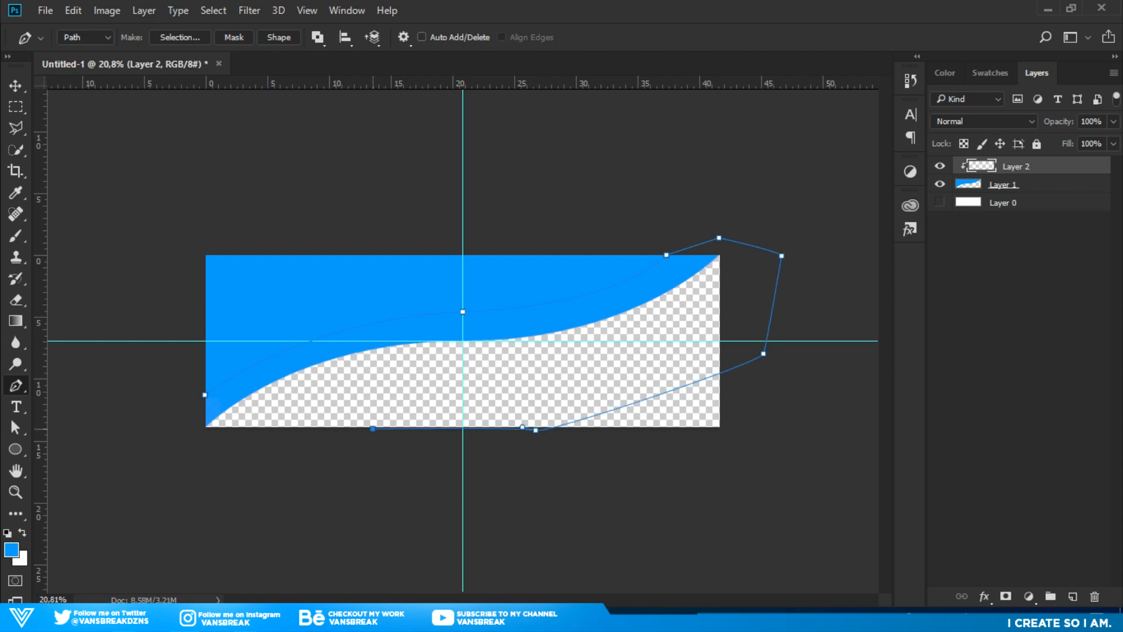
key("ctrl+alt+z")
key("ctrl+alt+z")
key("ctrl+alt+z")
key("ctrl+alt+z")
- Close the wavy path around the area above the curve and load it as a selection
left_click(398, 172)
left_click(113, 196)
left_click(140, 269)
left_click(189, 353)
left_click(205, 395)
key("ctrl+Return")
- Switch to the Brush tool and set the background colour to a dark blue
key("b")
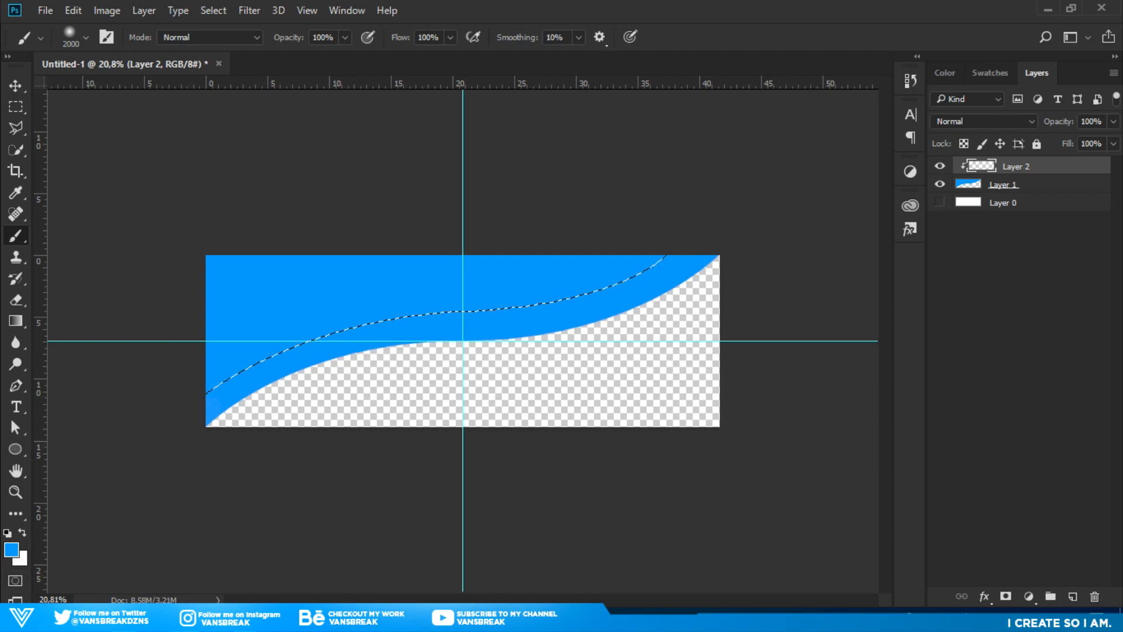
left_click(21, 558)
left_click(12, 550)
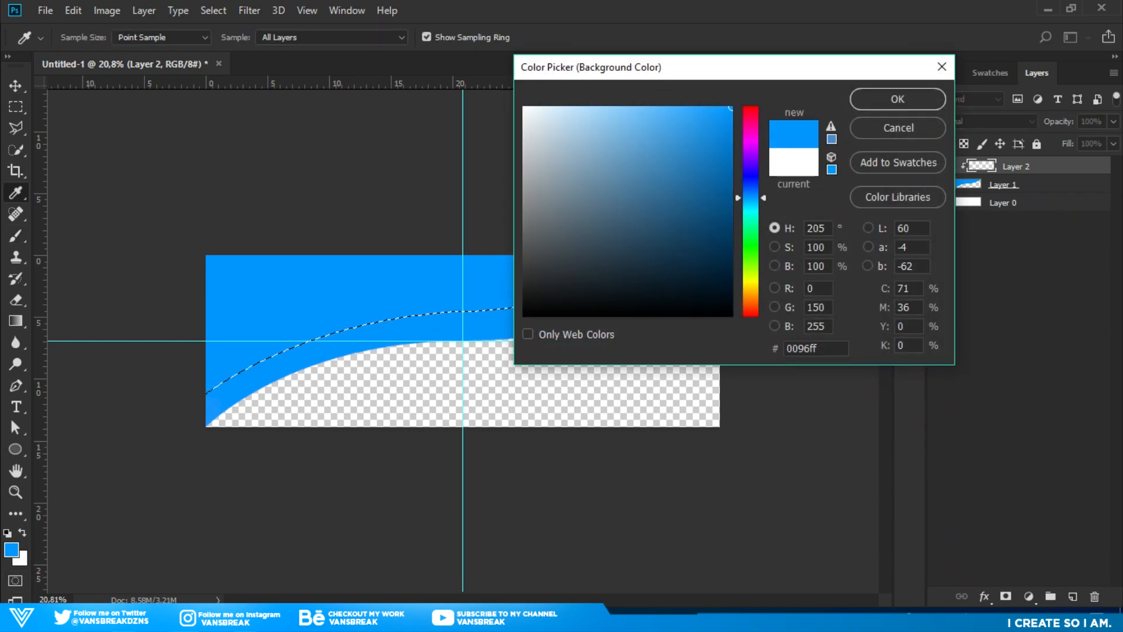
left_click(720, 233)
left_click(897, 99)
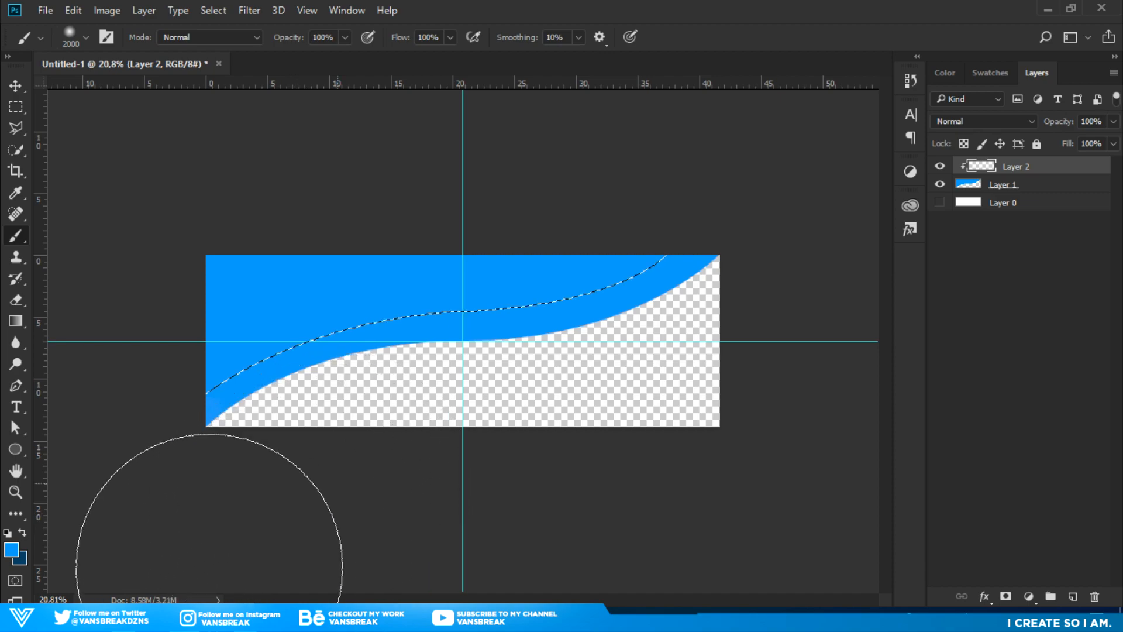
- Swap in the dark blue, brush a soft shadow along the selection's curved edge on Layer 2, and deselect
left_click(22, 532)
mouse_move(283, 494)
left_mouse_down()
mouse_move(303, 476)
mouse_move(338, 491)
mouse_move(398, 492)
mouse_move(463, 436)
mouse_move(522, 431)
mouse_move(567, 447)
mouse_move(690, 364)
mouse_move(692, 377)
left_mouse_up()
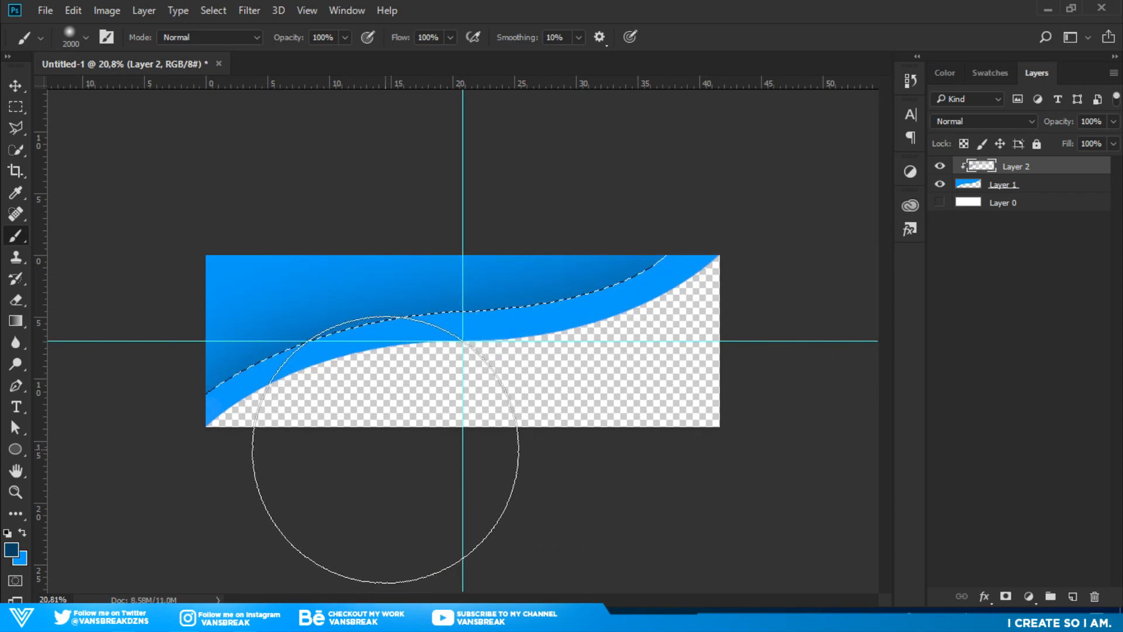
key("ctrl+d")
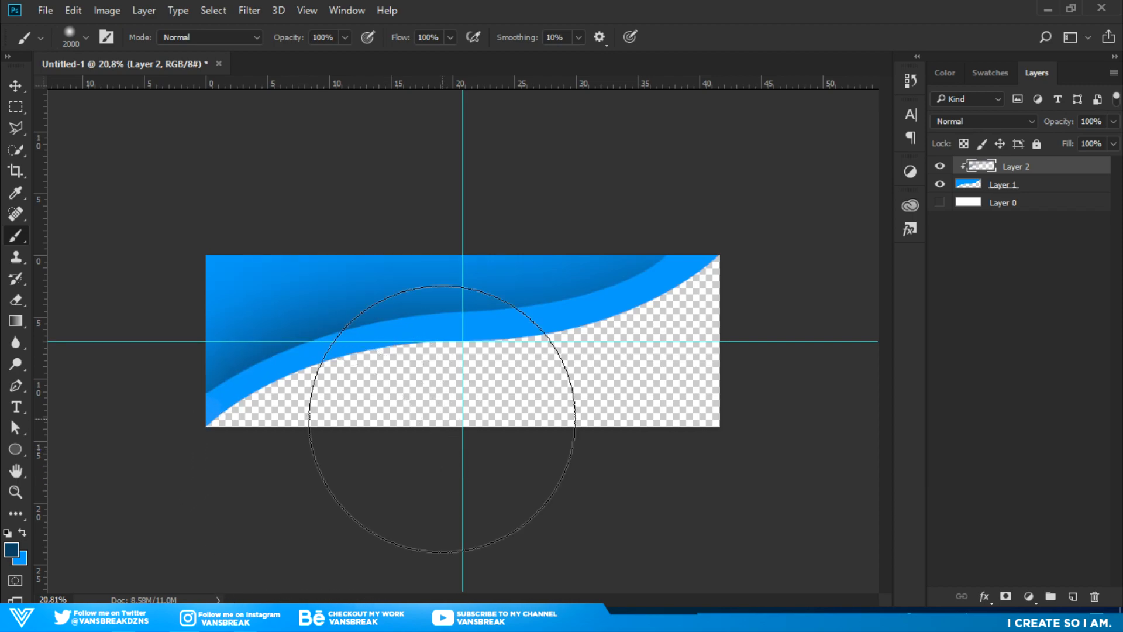
- Draw a second closed wave path with the Pen tool above the first shaded curve and load it as a selection
key("p")
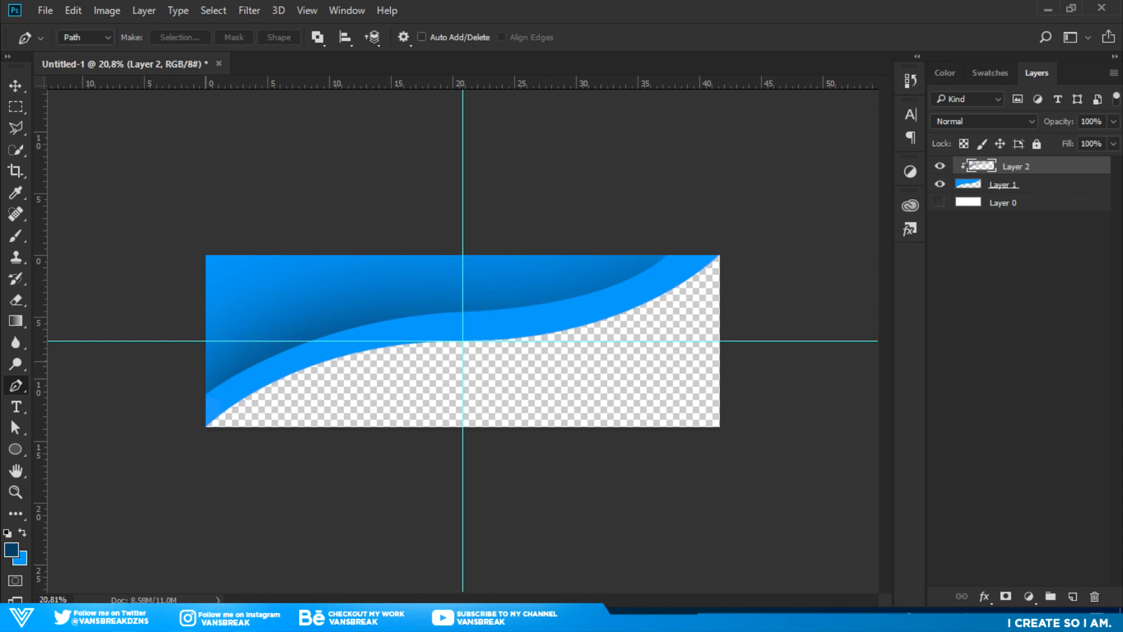
left_click(206, 360)
left_click_drag(463, 284, 587, 278)
left_click(502, 169)
left_click(335, 187)
left_click(202, 213)
left_click(174, 257)
left_click(174, 355)
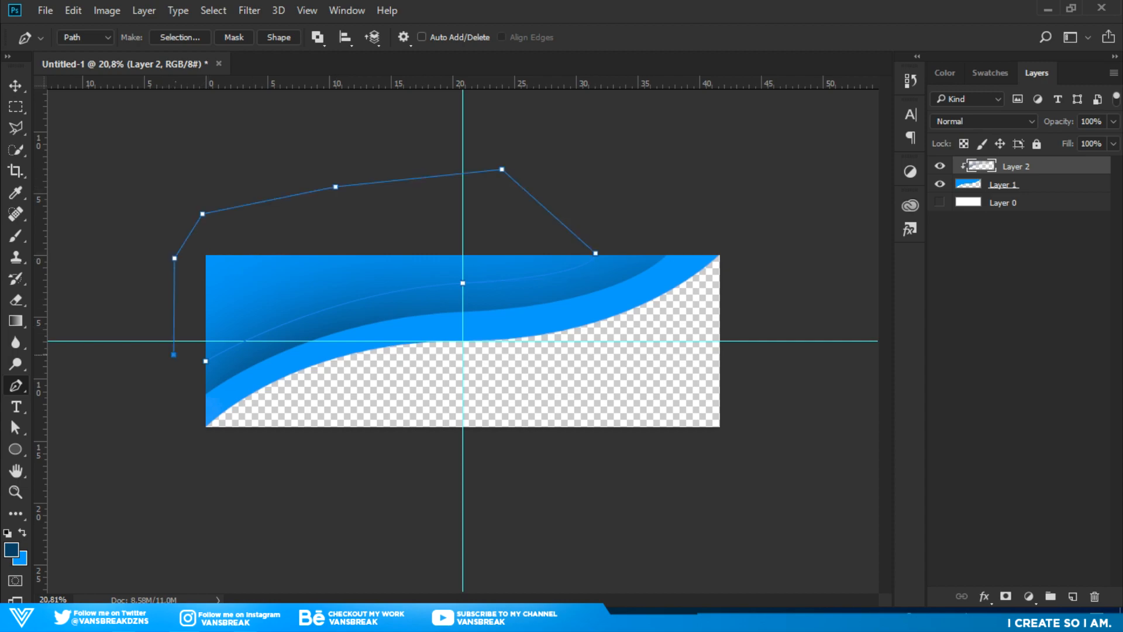
left_click(205, 361)
key("ctrl+Return")
- Brush a soft dark blue shadow along the second wave's edge on Layer 2 and deselect
key("b")
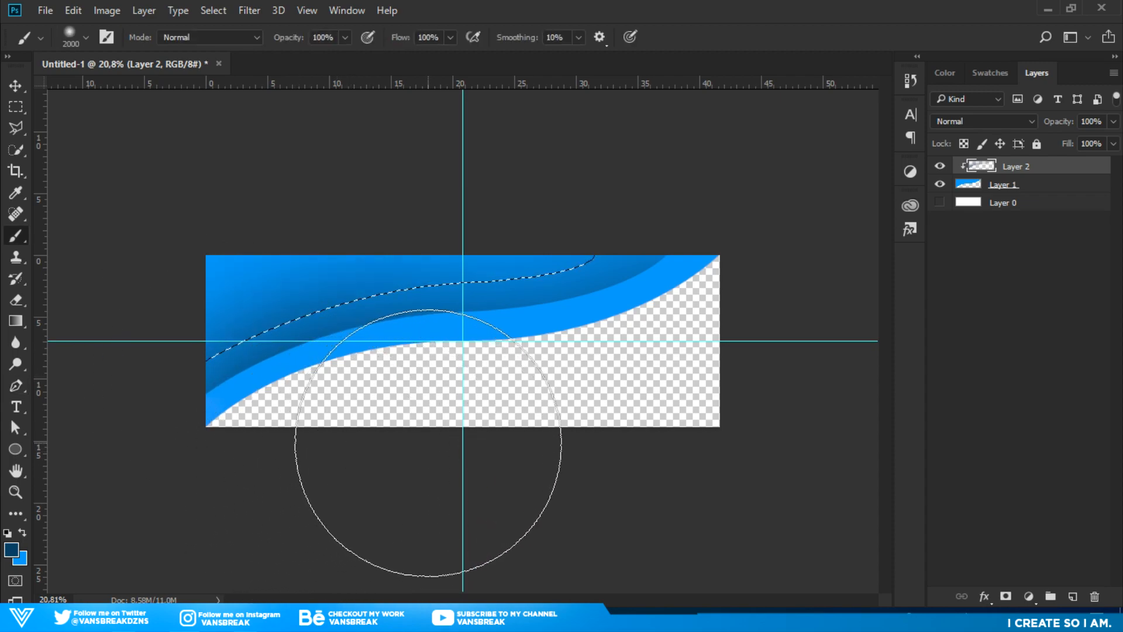
left_click_drag(632, 395, 649, 392)
key("ctrl+d")
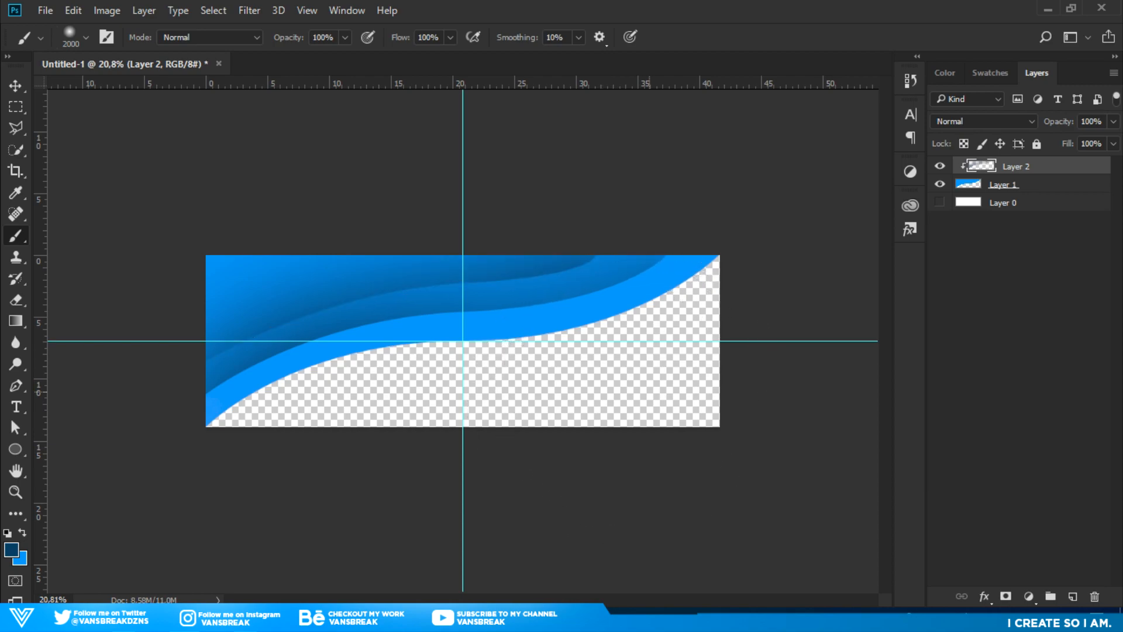
- Add a new layer while drawing a third closed wave path above the second shaded curve, and load the path as a selection
key("p")
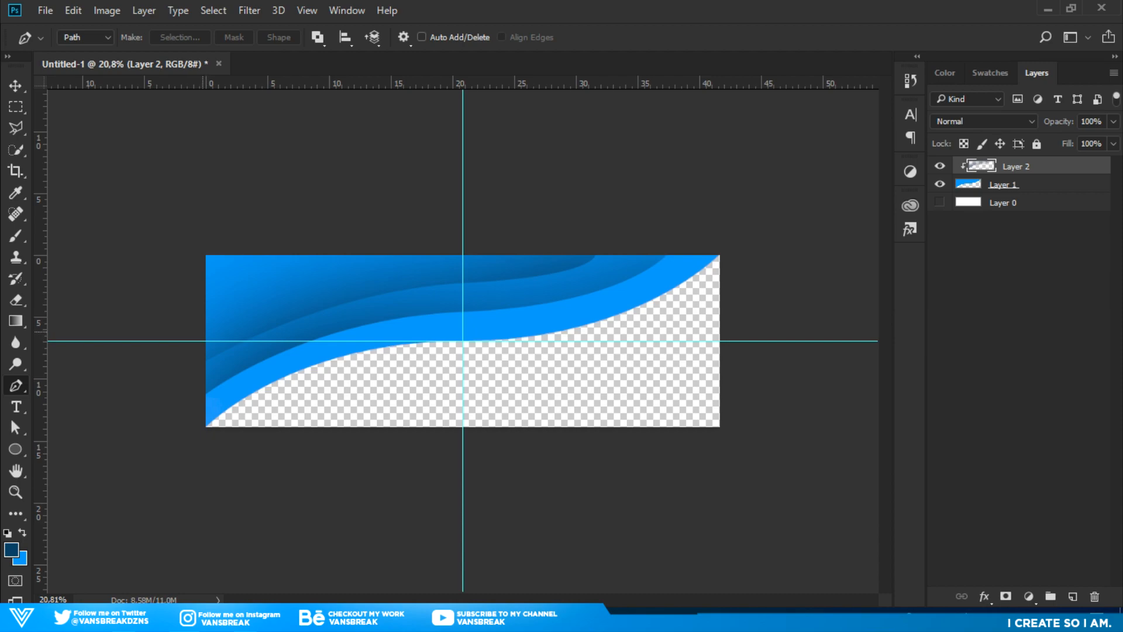
left_click(205, 329)
left_click_drag(462, 261, 620, 259)
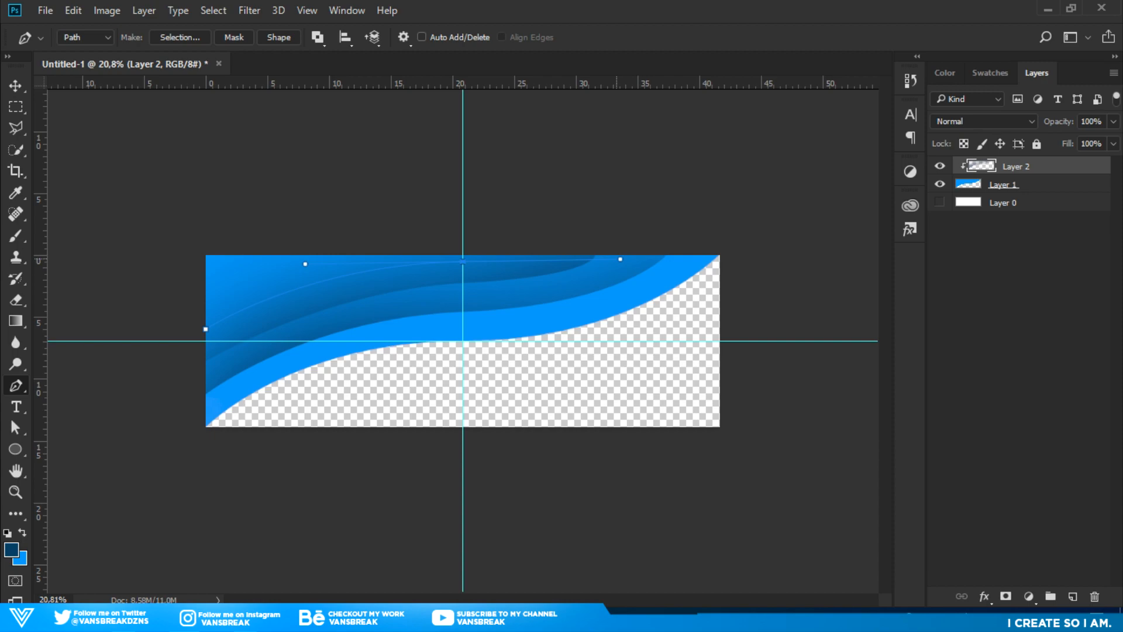
key("ctrl+shift+alt+n")
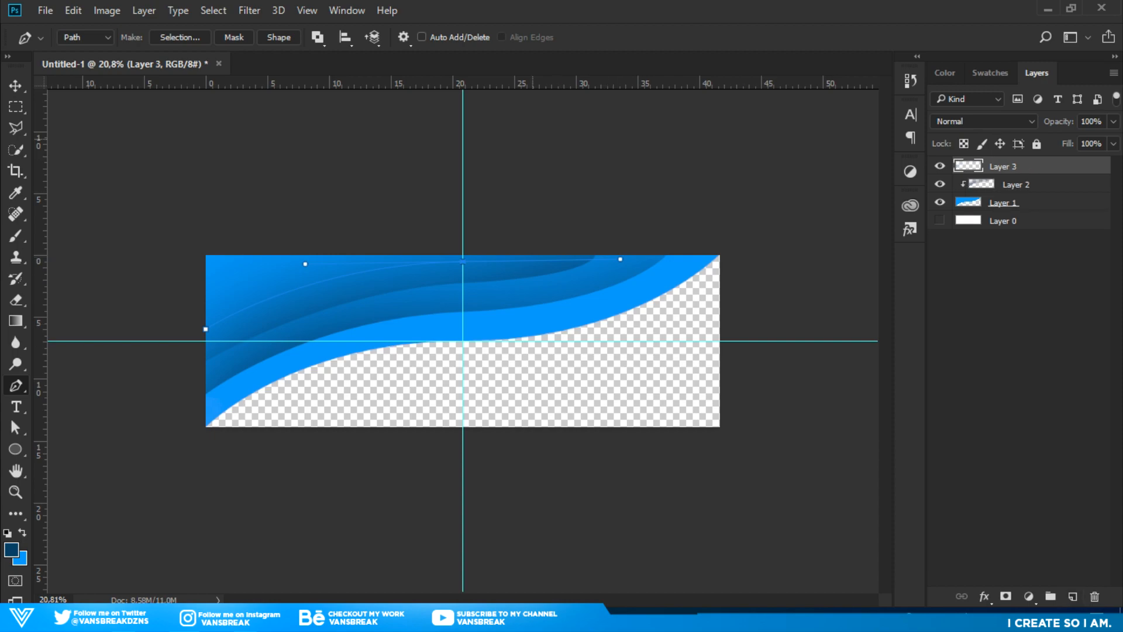
left_click(529, 140)
left_click(394, 158)
left_click(220, 176)
left_click(170, 261)
left_click(187, 318)
left_click(205, 329)
key("ctrl+Return")
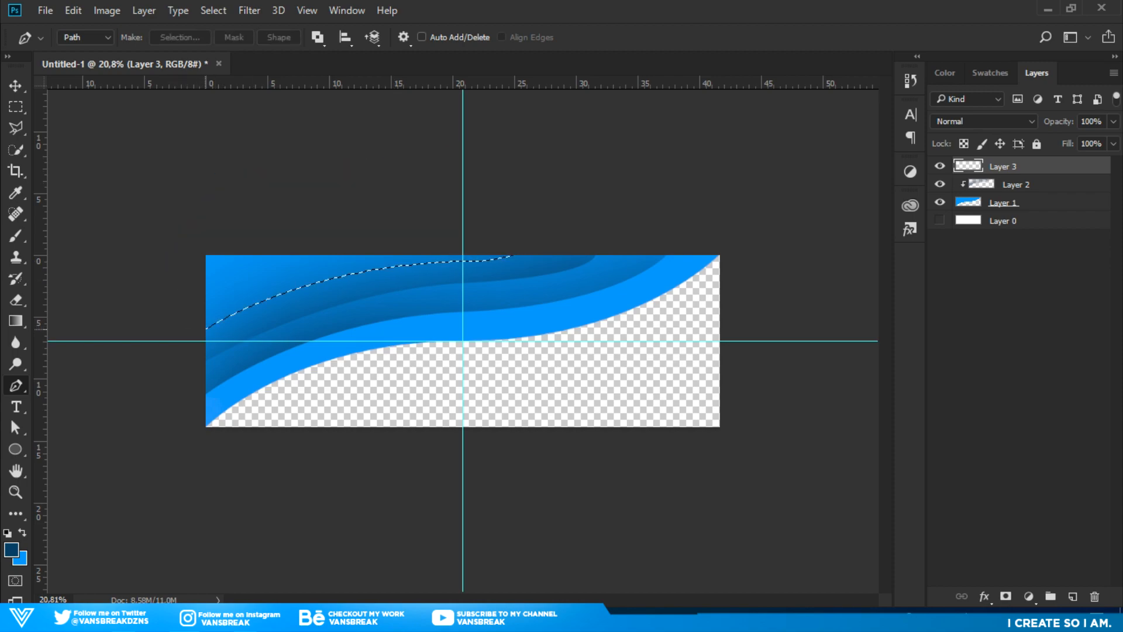
- Brush a soft dark blue shadow along the third wave's edge on Layer 3, deselect, and clip Layer 3 to Layer 1
key("b")
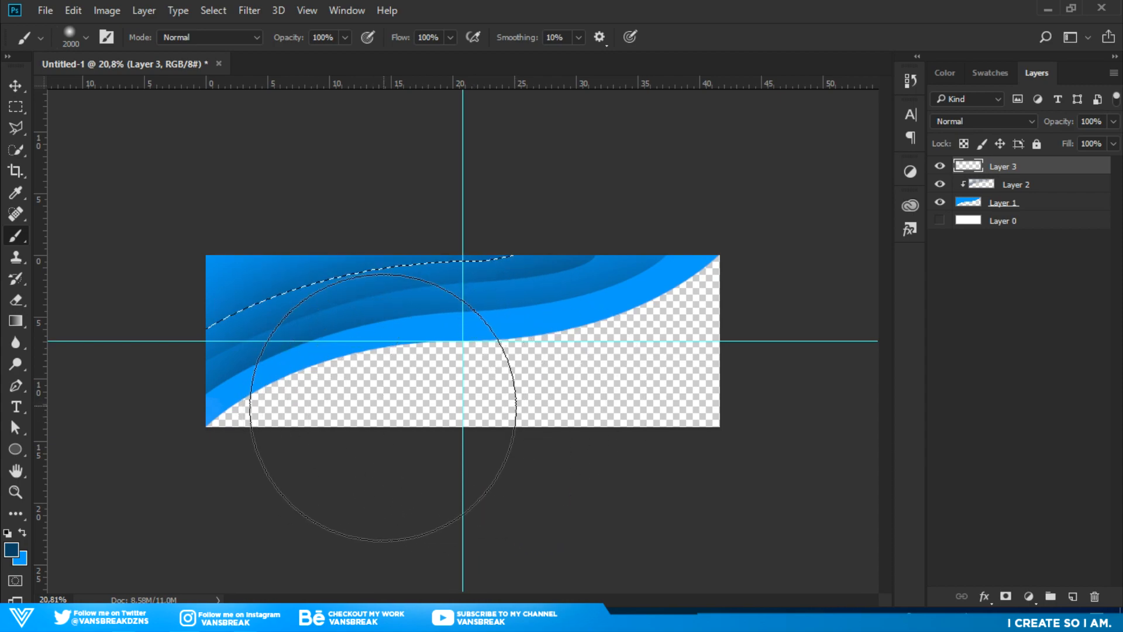
key("ctrl+d")
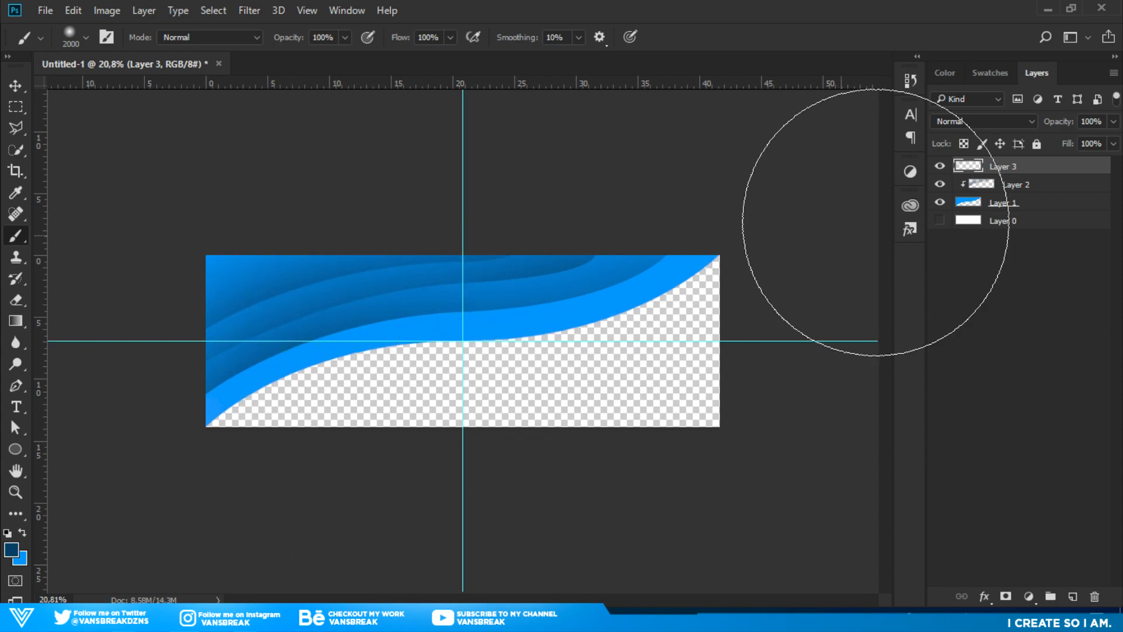
key("ctrl+alt+g")
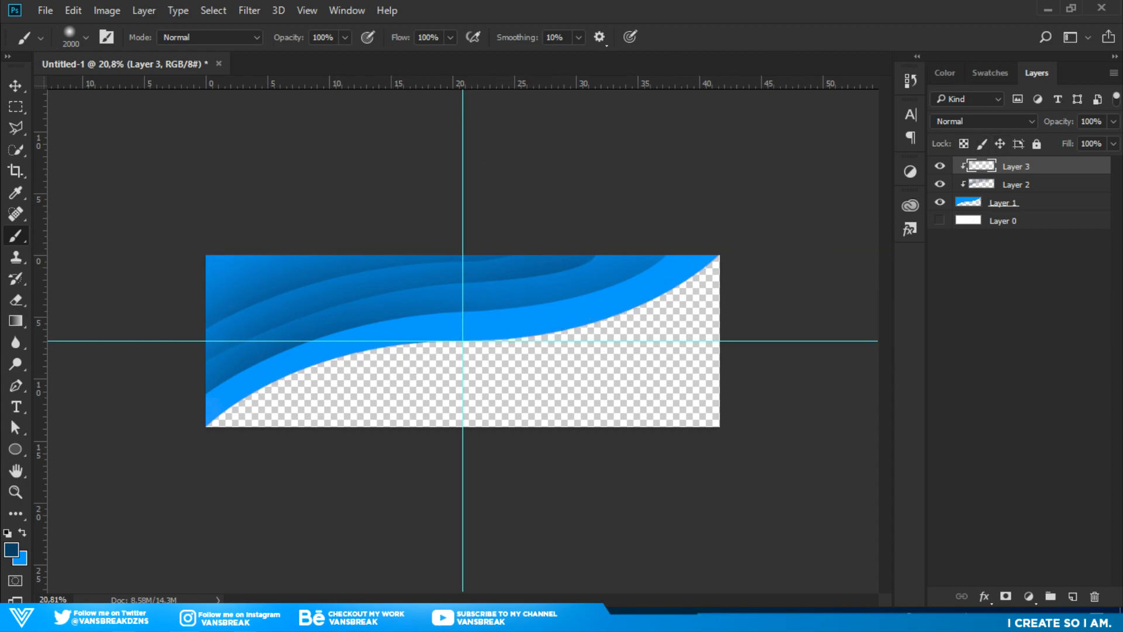
- Group Layer 1, Layer 2 and Layer 3 and name the group Blue
left_click(1029, 202, "shift")
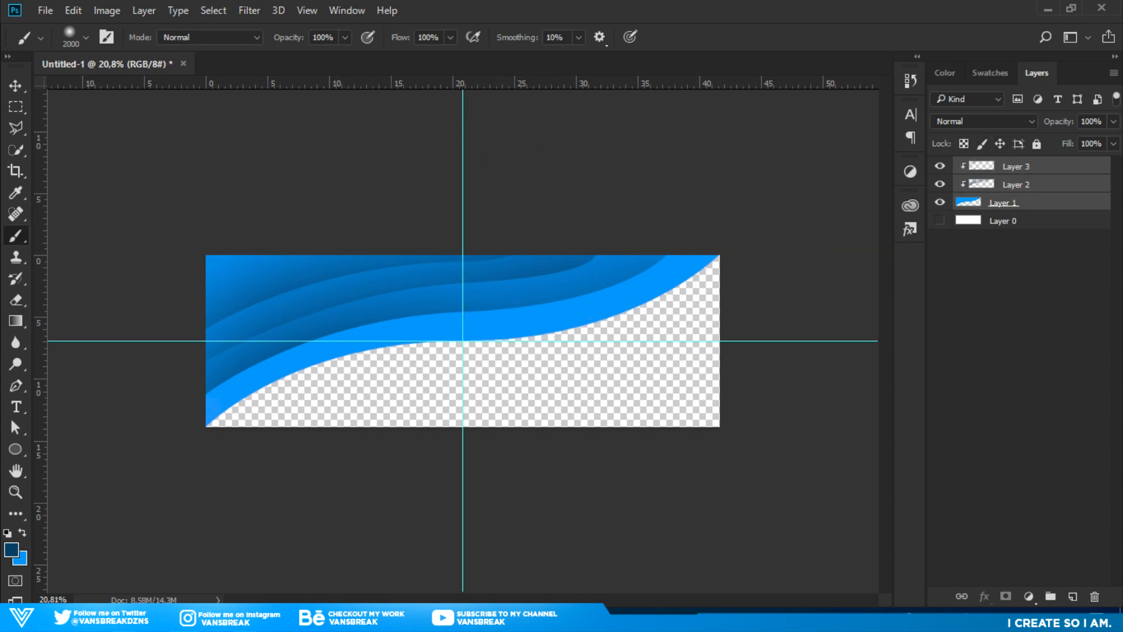
key("ctrl+g")
double_click(1001, 166)
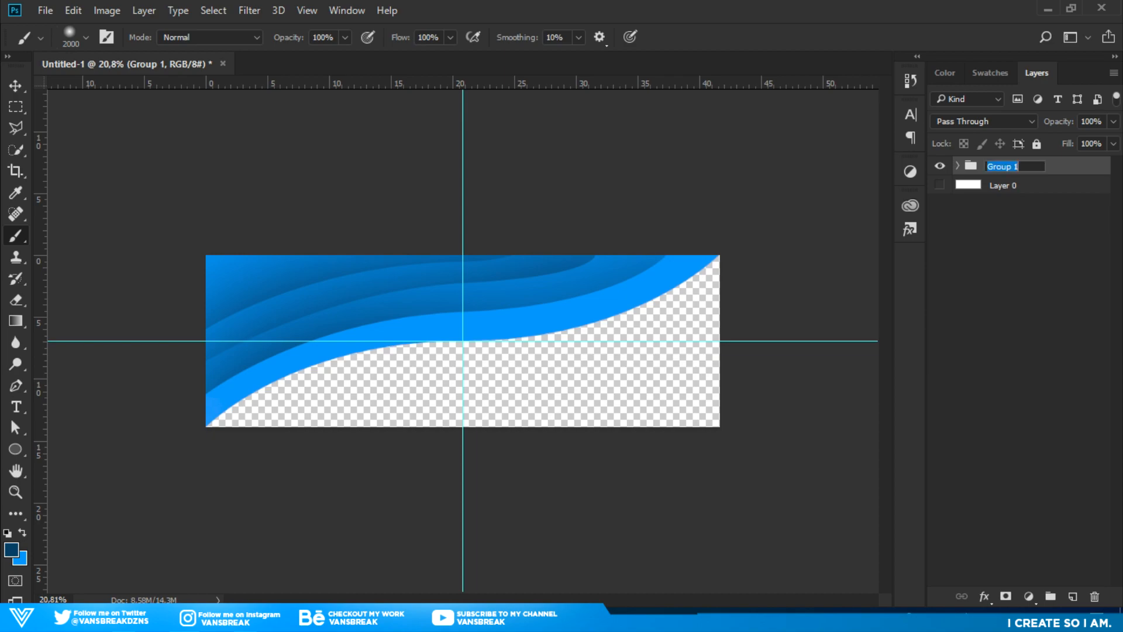
type("V")
key("BackSpace")
type("Blue")
key("Return")
- Show the white Layer 0, draw a closed wave path just below the blue area's lower edge with the Pen tool, and load it as a selection
left_click(940, 185)
left_click(1018, 185)
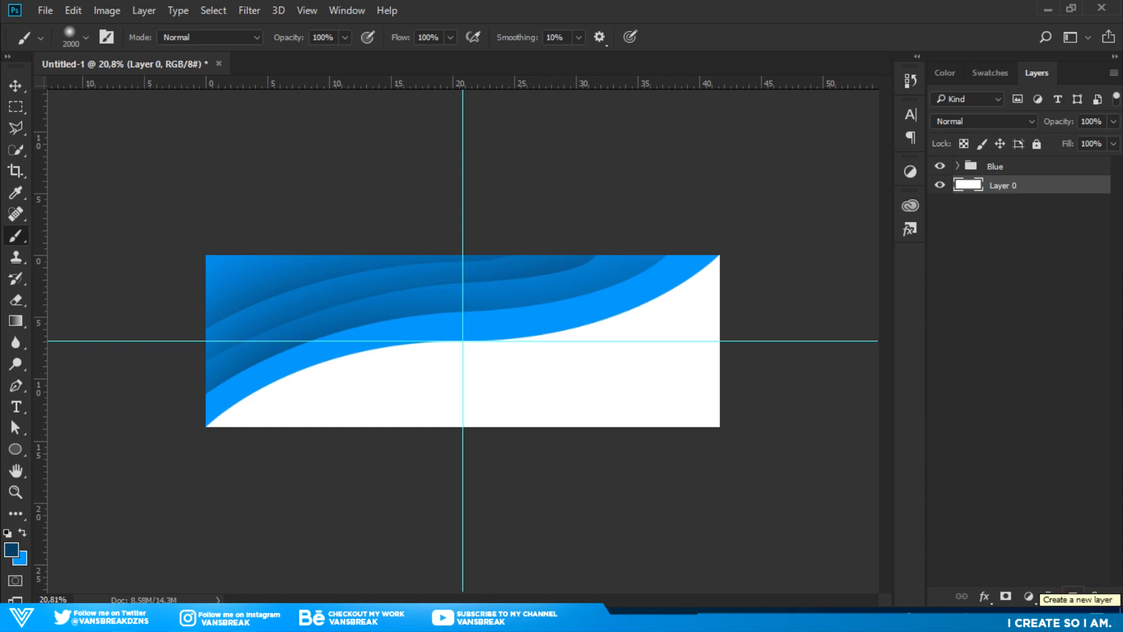
left_click(16, 386)
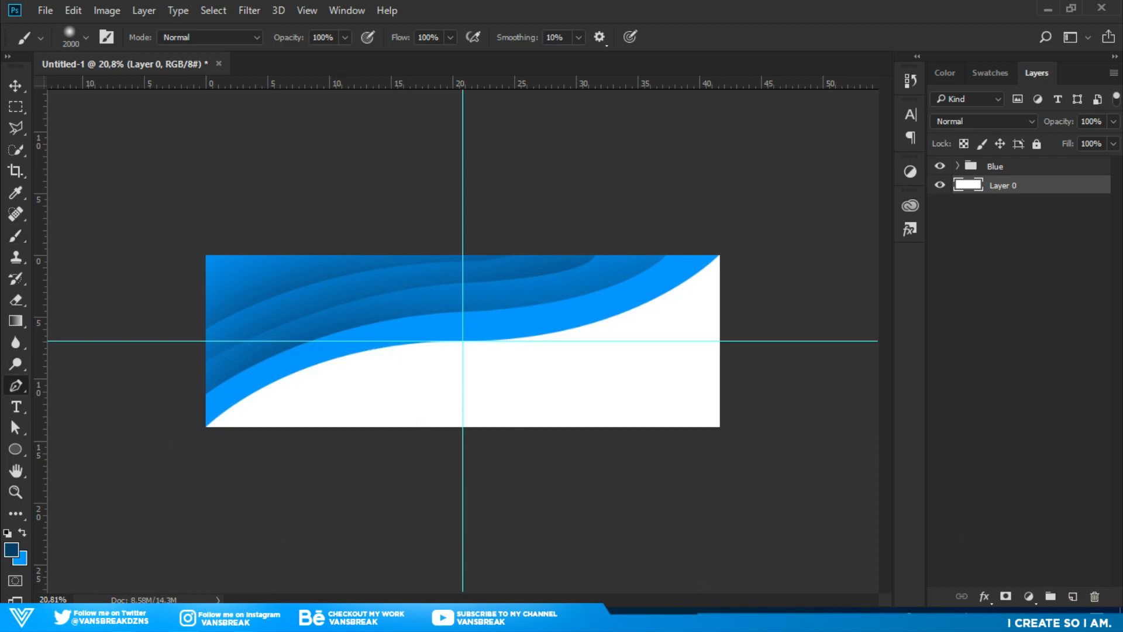
left_click(249, 429)
left_click_drag(462, 354, 617, 340)
left_click(720, 277)
left_click(758, 285)
left_click(785, 391)
left_click(767, 482)
left_click(348, 508)
left_click(200, 466)
left_click(249, 429)
key("ctrl+Return")
- Add a layer clipped to Layer 0, brush a soft black shadow along the selection's curved edge using the default colours, and deselect
key("b")
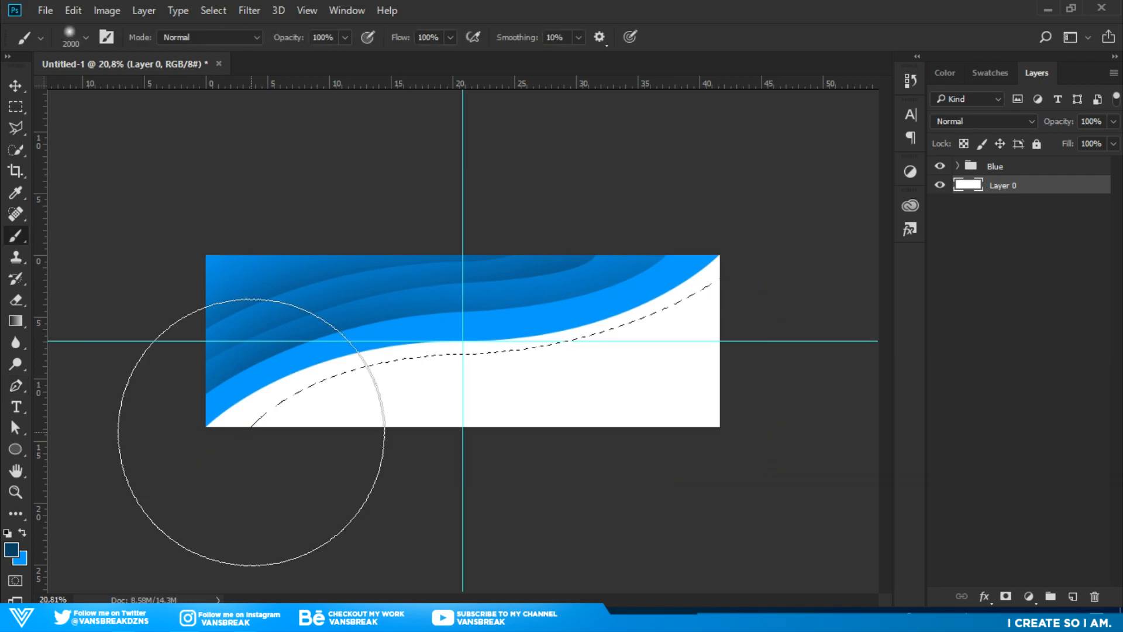
left_click(1072, 596)
left_click(1000, 195, "alt")
key("d")
mouse_move(176, 228)
left_mouse_down()
mouse_move(234, 303)
mouse_move(365, 187)
mouse_move(355, 201)
mouse_move(384, 215)
mouse_move(531, 205)
mouse_move(636, 156)
left_mouse_up()
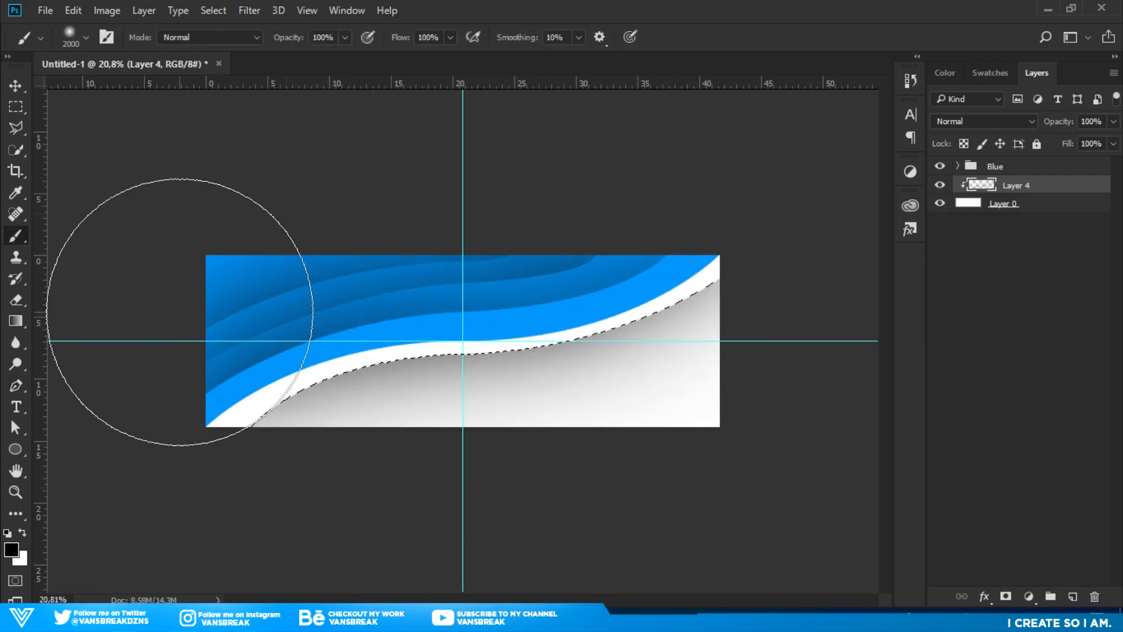
key("ctrl+d")
- Draw a second closed wave path below the first grey curve while adding a new layer, and load the path as a selection
key("p")
left_click(301, 426)
left_click_drag(462, 370, 582, 364)
left_click(720, 298)
key("ctrl+shift+alt+n")
left_click(802, 497)
left_click(280, 503)
left_click(301, 426)
key("ctrl+Return")
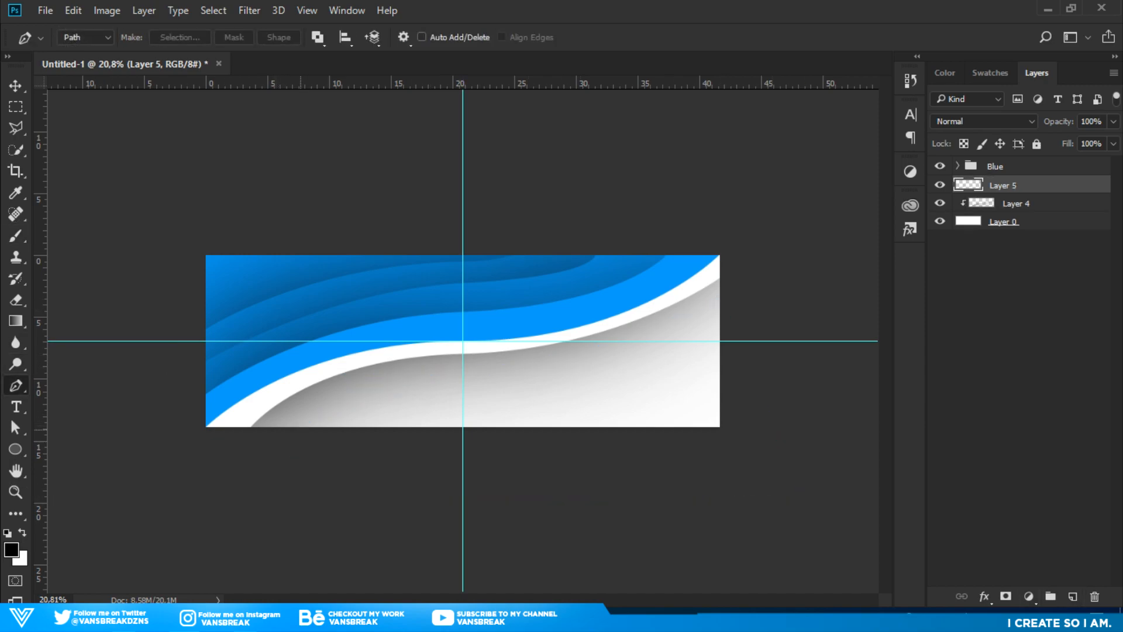
- Brush a soft black shadow along the second grey wave's edge on Layer 5 and deselect
key("b")
left_click_drag(295, 271, 618, 159)
key("ctrl+d")
- Draw a third closed wave path with the Pen tool below the second grey curve and load it as a selection
key("p")
left_click(351, 434)
left_click_drag(463, 389, 554, 379)
left_click(720, 321)
left_click(777, 326)
left_click_drag(731, 466, 675, 484)
left_click_drag(517, 484, 491, 481)
left_click(351, 434)
key("ctrl+Return")
- Brush a soft black shadow along the third grey wave's edge on Layer 5 and deselect
key("b")
mouse_move(377, 272)
left_mouse_down()
mouse_move(549, 200)
mouse_move(616, 185)
left_mouse_up()
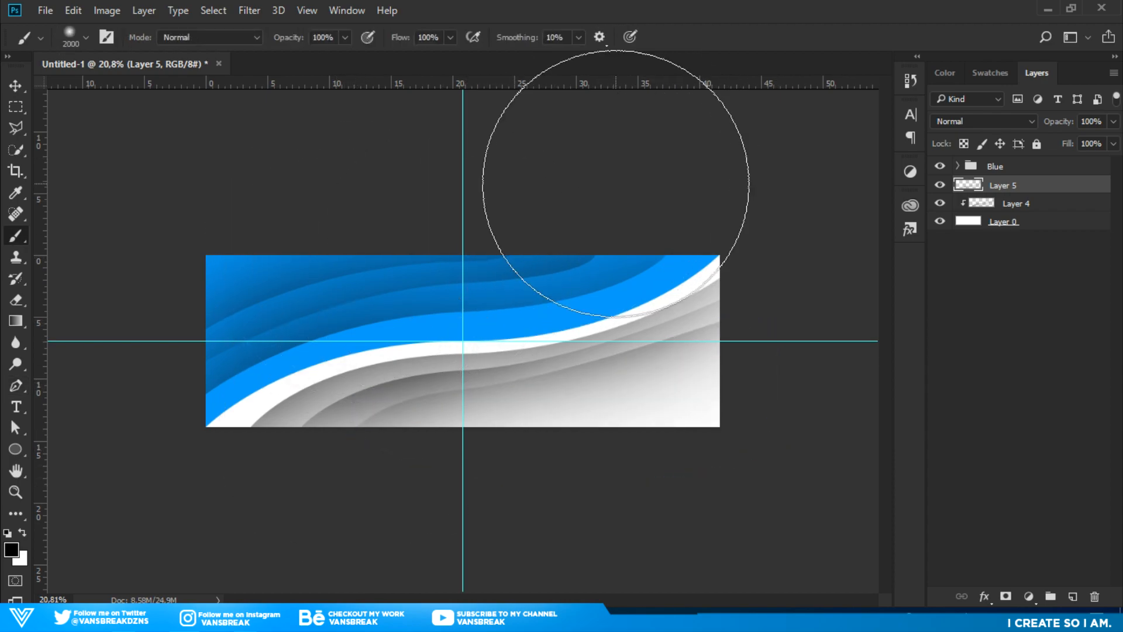
key("ctrl+d")
- Draw a fourth closed wave path across the banner's lower-right corner and load it as a selection
key("p")
left_click(428, 428)
left_click_drag(726, 340, 817, 296)
left_click(742, 417)
left_click(719, 479)
left_click(536, 466)
left_click(463, 461)
left_click(427, 429)
key("ctrl+Return")
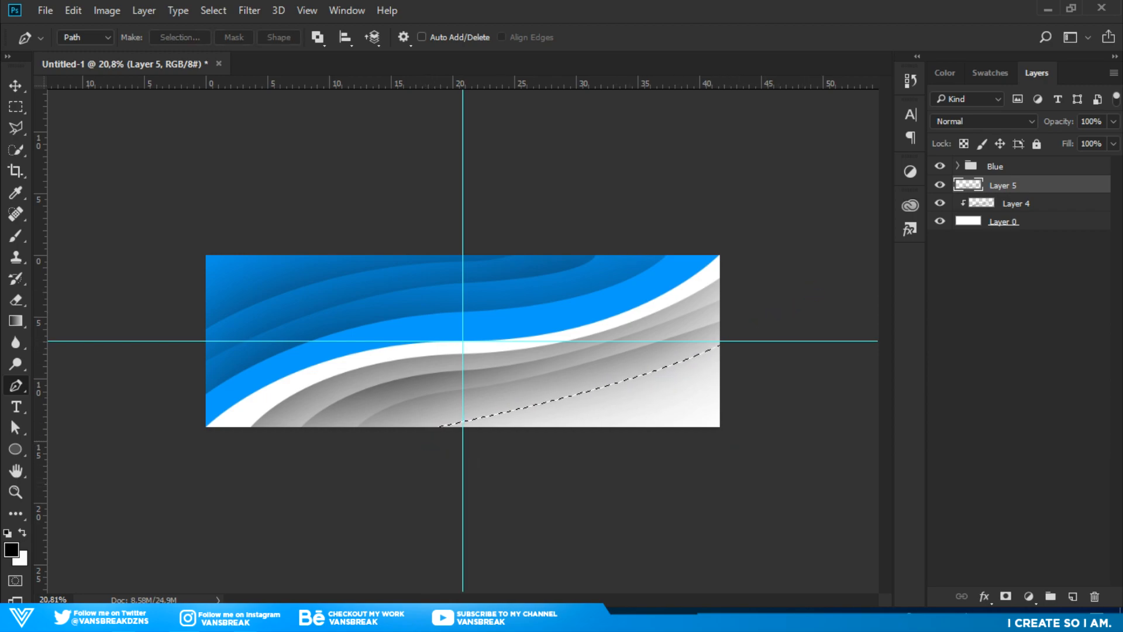
- Brush the fourth grey wave's soft black shadow on Layer 5, clipped to the layer below, and set the layer's opacity to 71%
key("ctrl+alt+g")
key("b")
left_click_drag(581, 200, 643, 211)
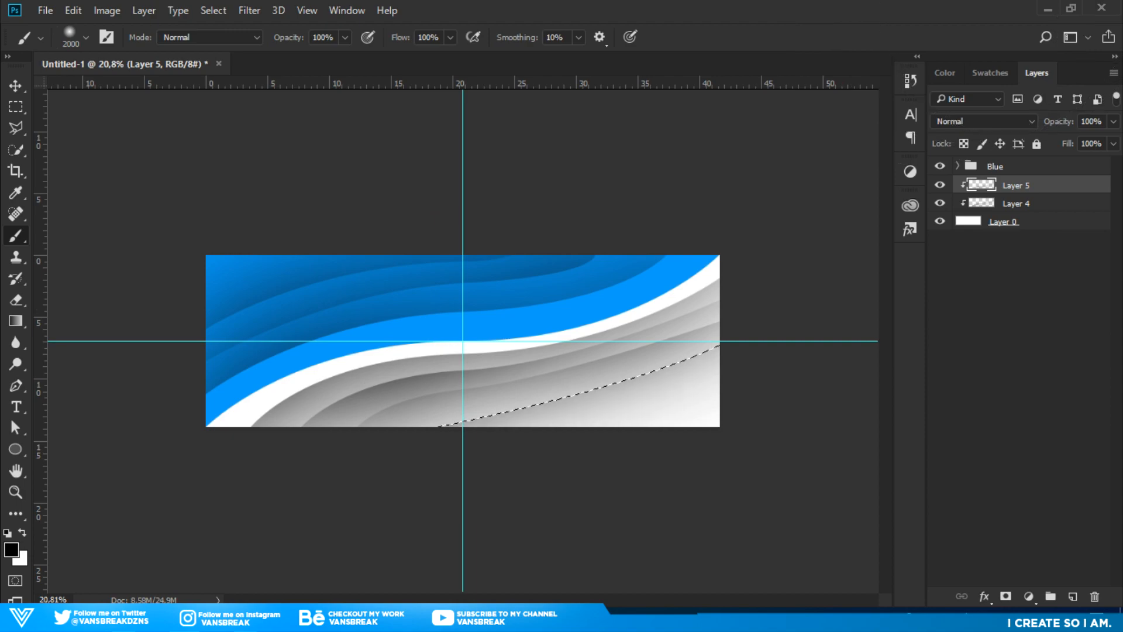
left_click_drag(735, 175, 439, 334)
key("ctrl+d")
left_click_drag(1059, 121, 1043, 121)
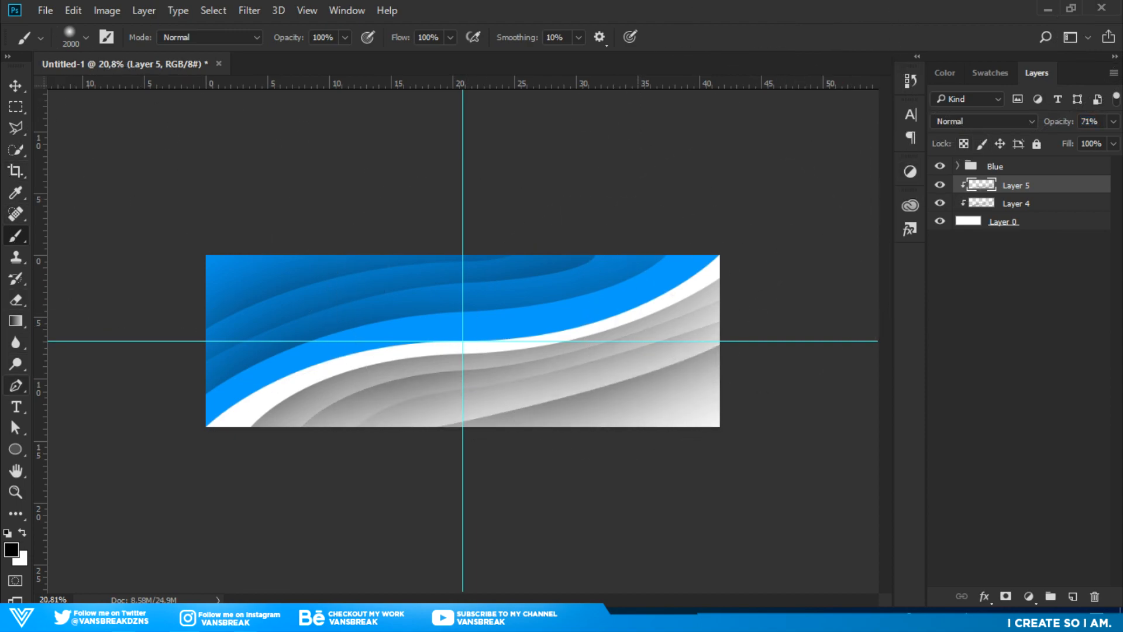
- Add a clipped layer directly above Layer 0 and brush a soft black shadow along the blue area's lower edge
left_click(16, 386)
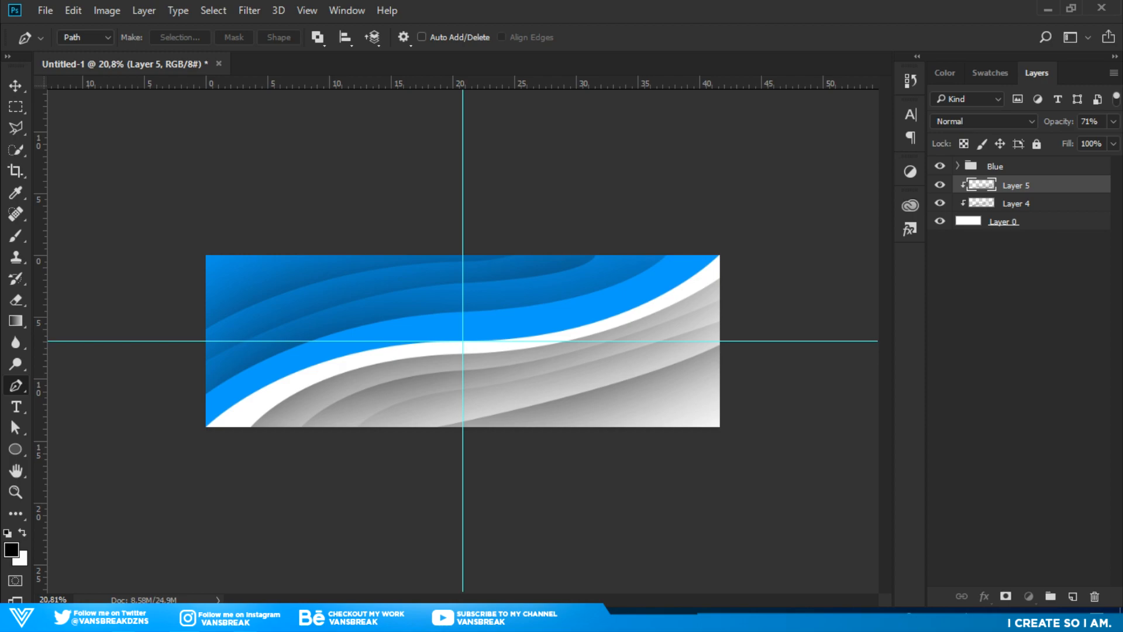
left_click(1053, 221)
left_click(1072, 596)
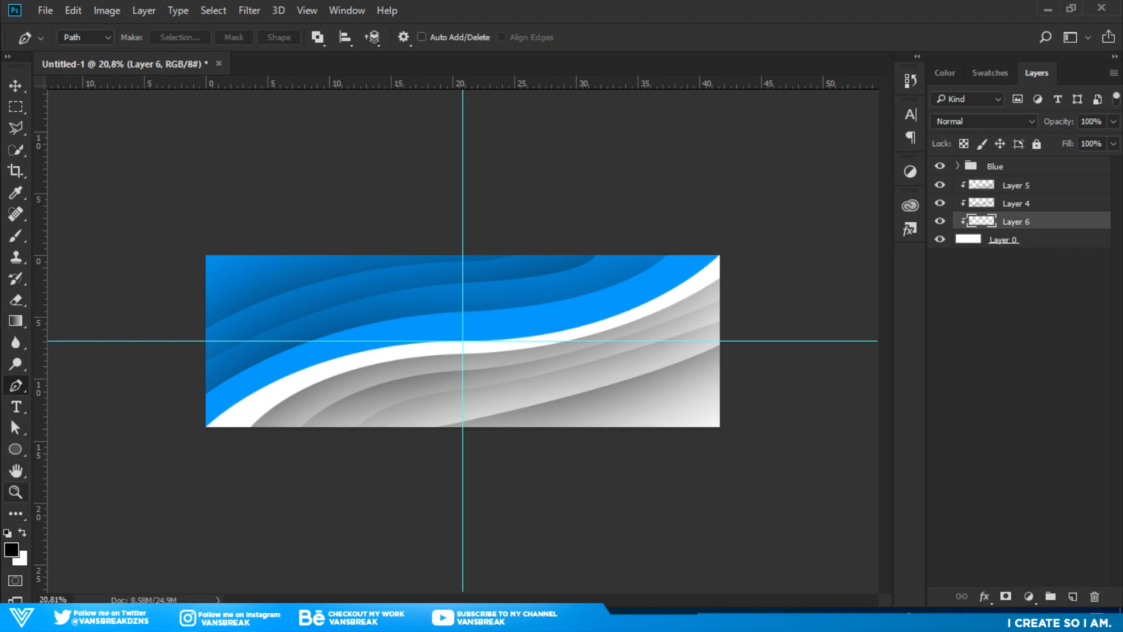
left_click(15, 236)
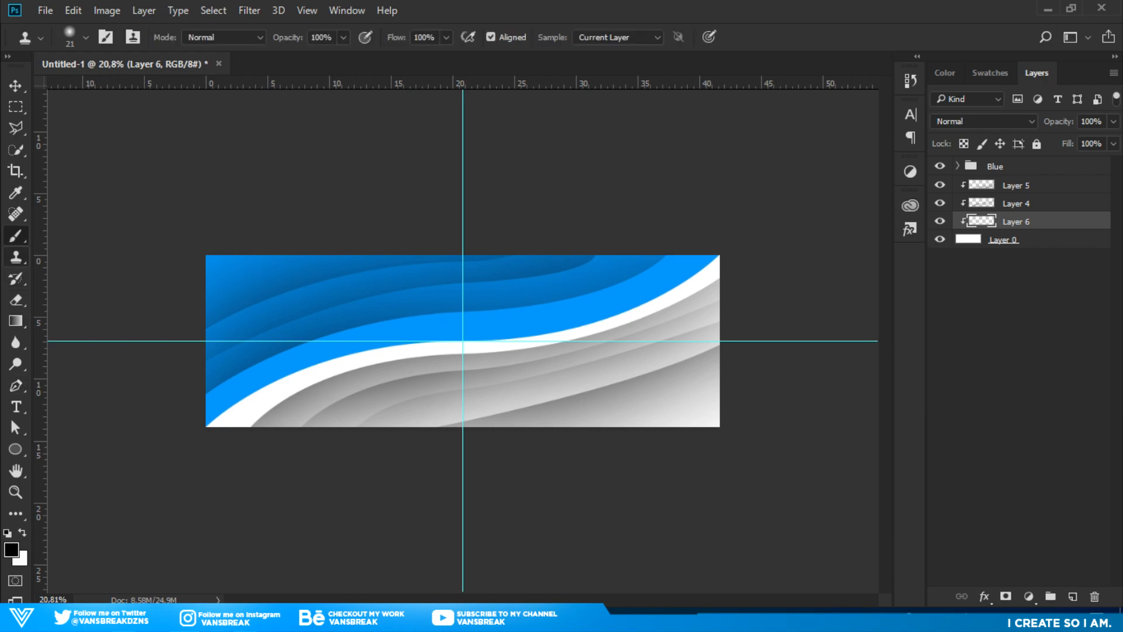
mouse_move(339, 201)
left_mouse_down()
mouse_move(188, 251)
mouse_move(372, 203)
mouse_move(388, 168)
mouse_move(406, 175)
mouse_move(517, 155)
mouse_move(633, 123)
left_mouse_up()
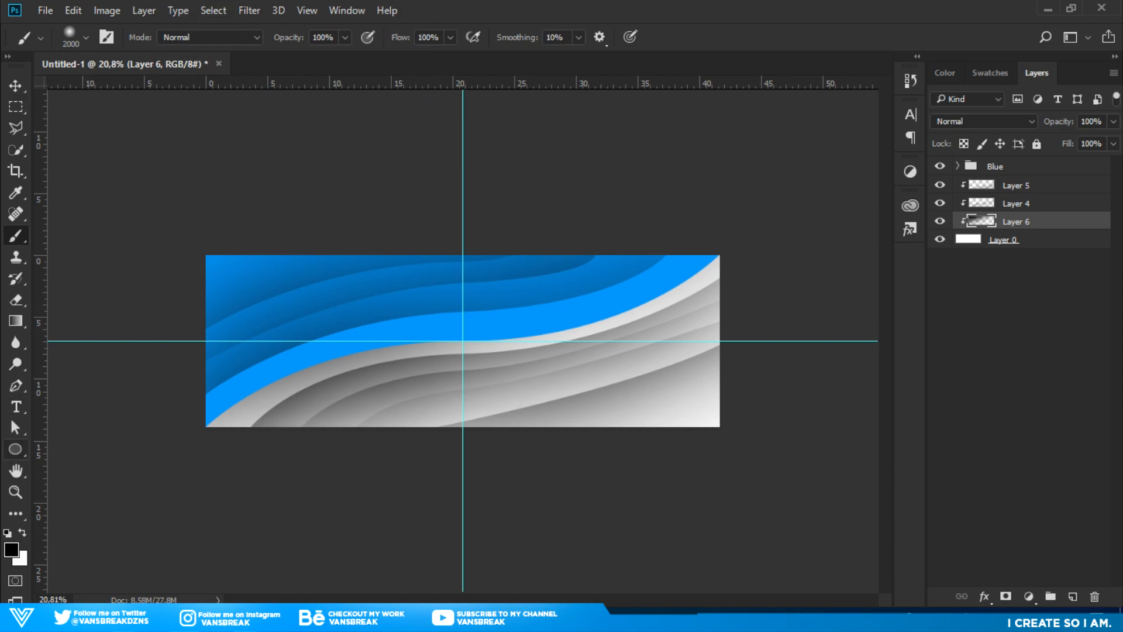
- Set the Pen tool to Shape mode and draw an open curve about 1219 px wide and 517 px high over the banner's upper-left corner
key("p")
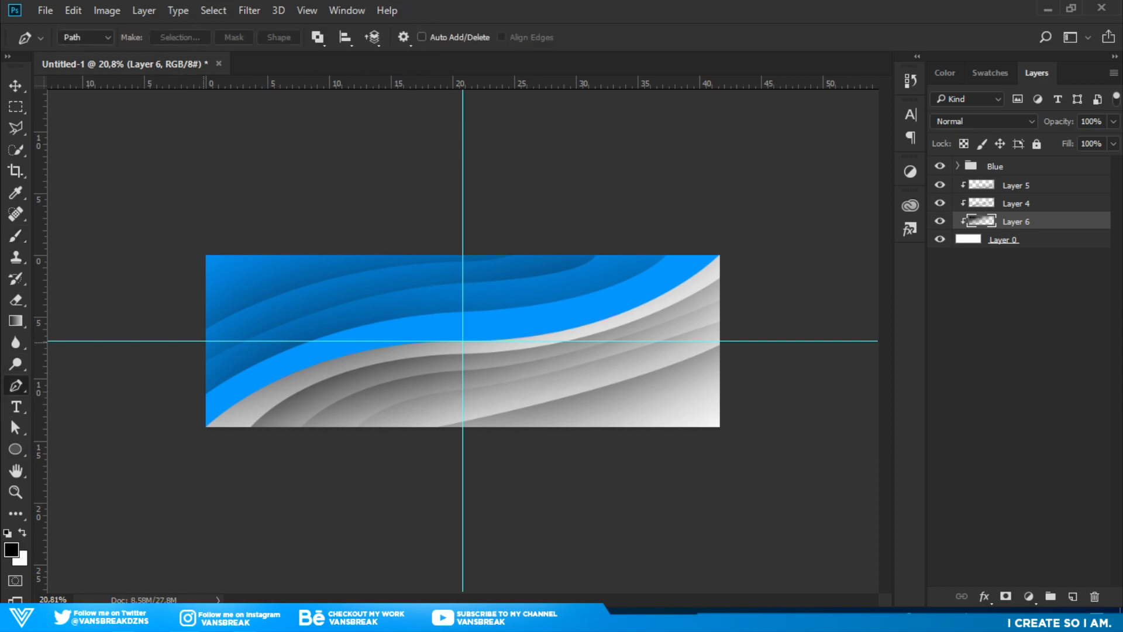
left_click(85, 36)
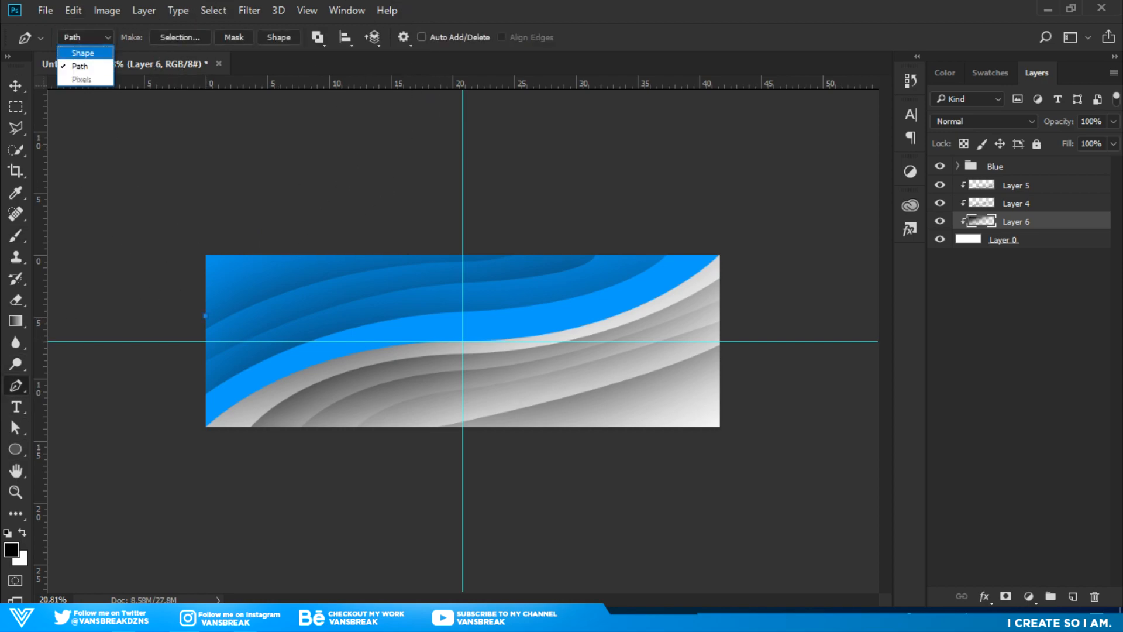
left_click(82, 53)
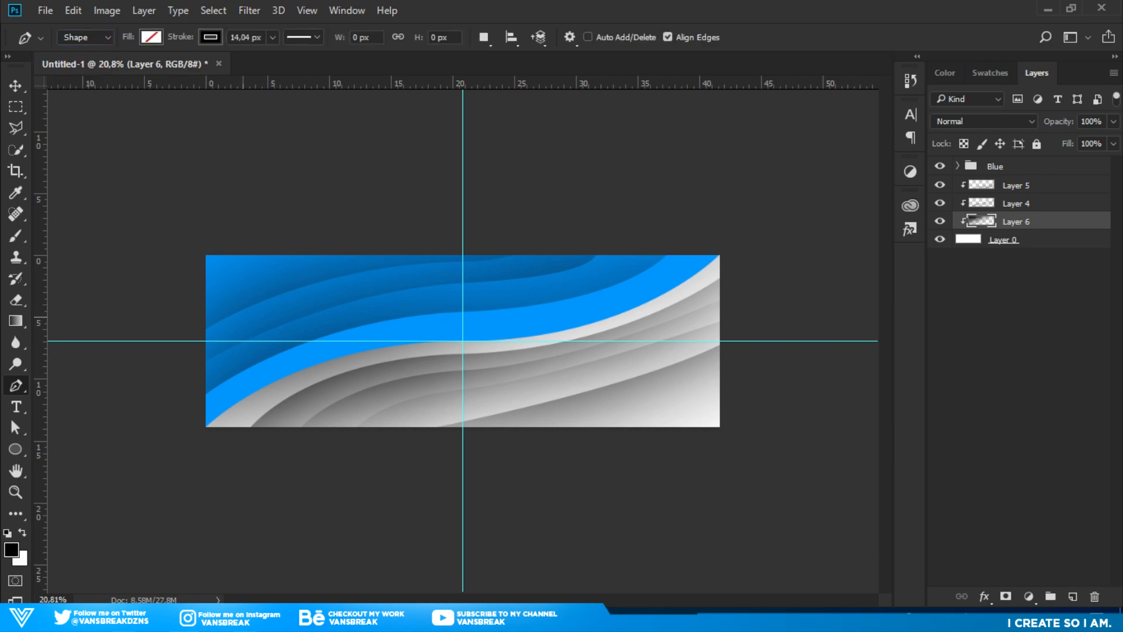
left_click(183, 319)
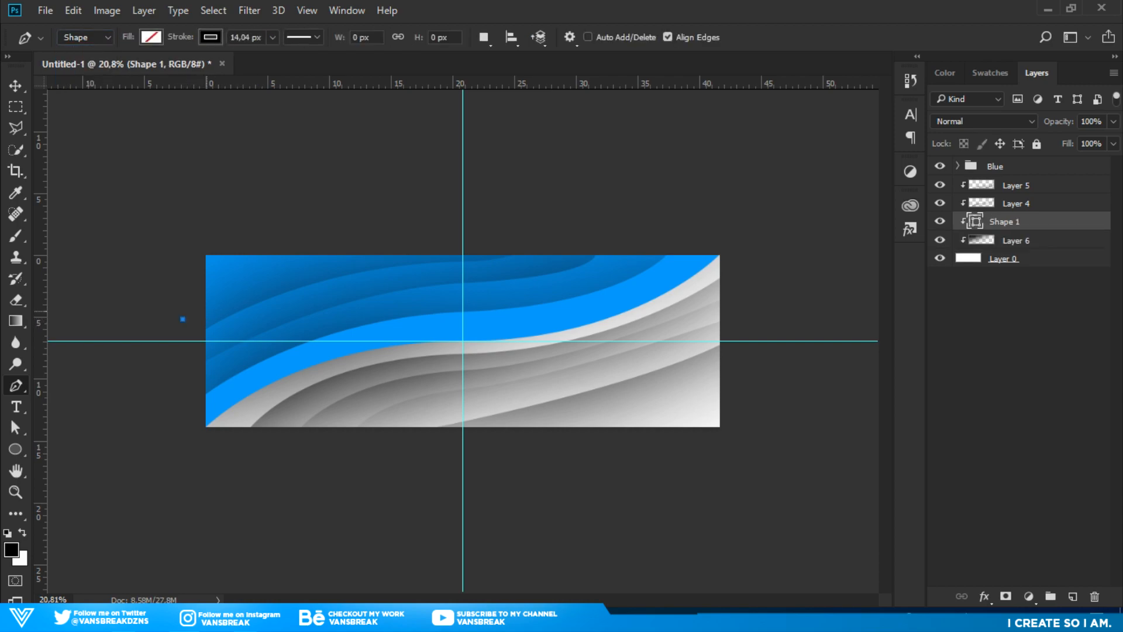
left_click_drag(392, 230, 514, 215)
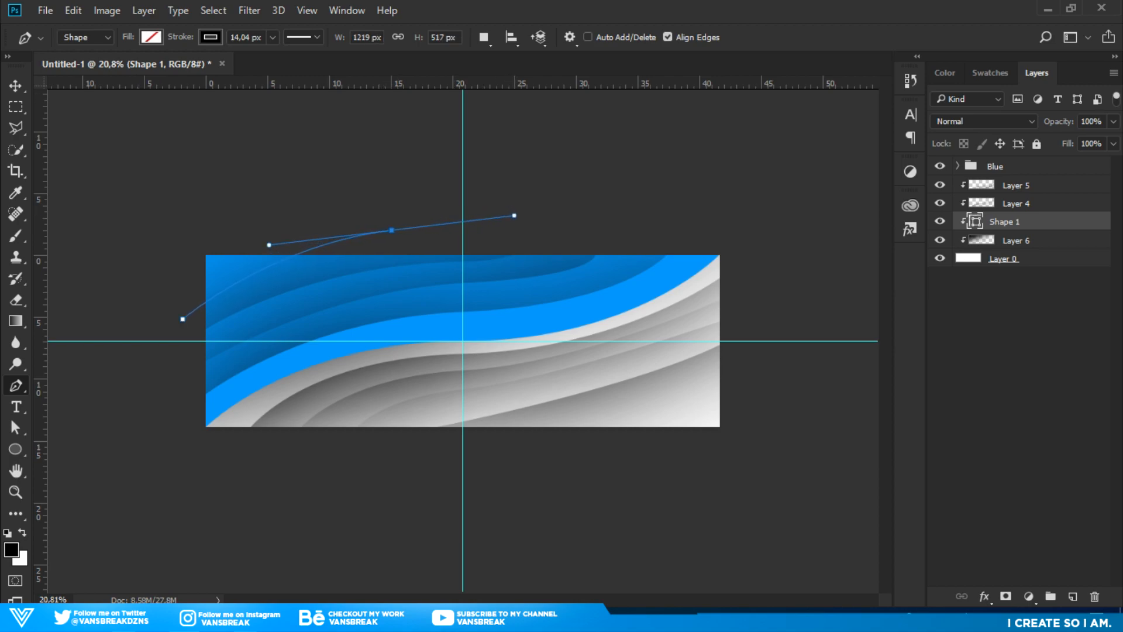
- Widen the curve's stroke to 26.22 px and move the Shape 1 layer above the Blue group
left_click(273, 37)
left_click_drag(272, 57, 288, 56)
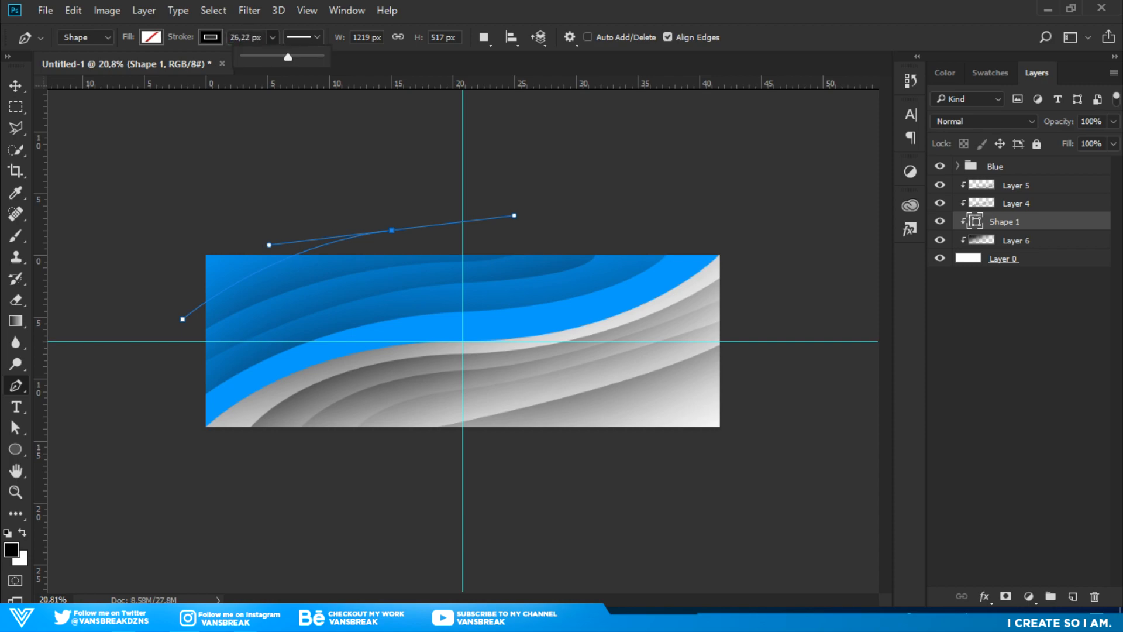
left_click_drag(1021, 222, 1021, 162)
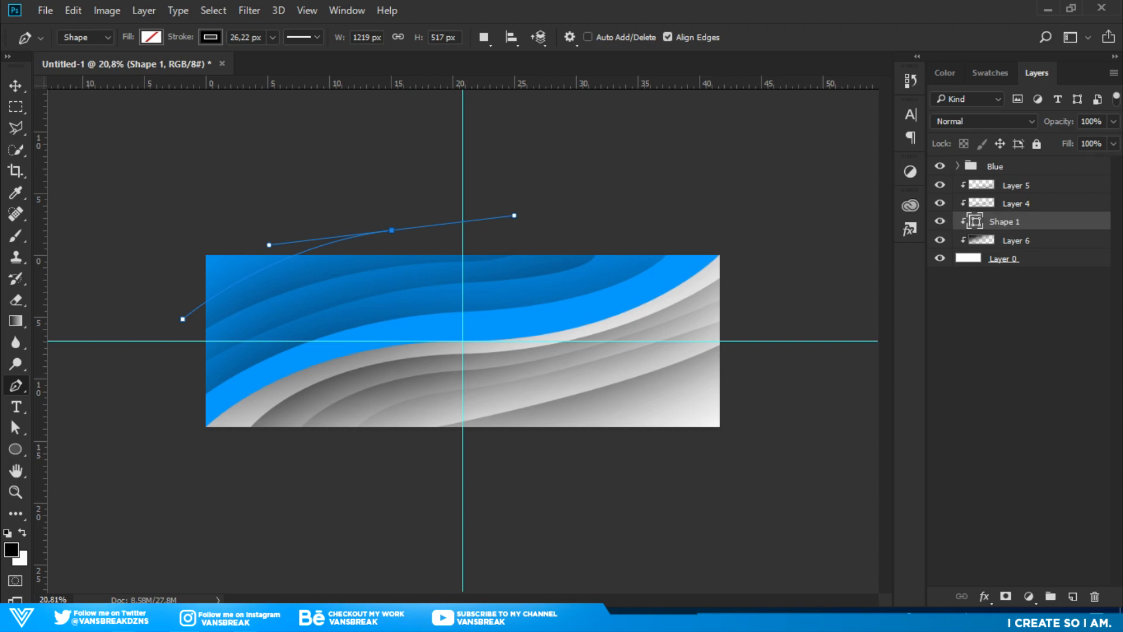
left_click_drag(1020, 222, 1020, 159)
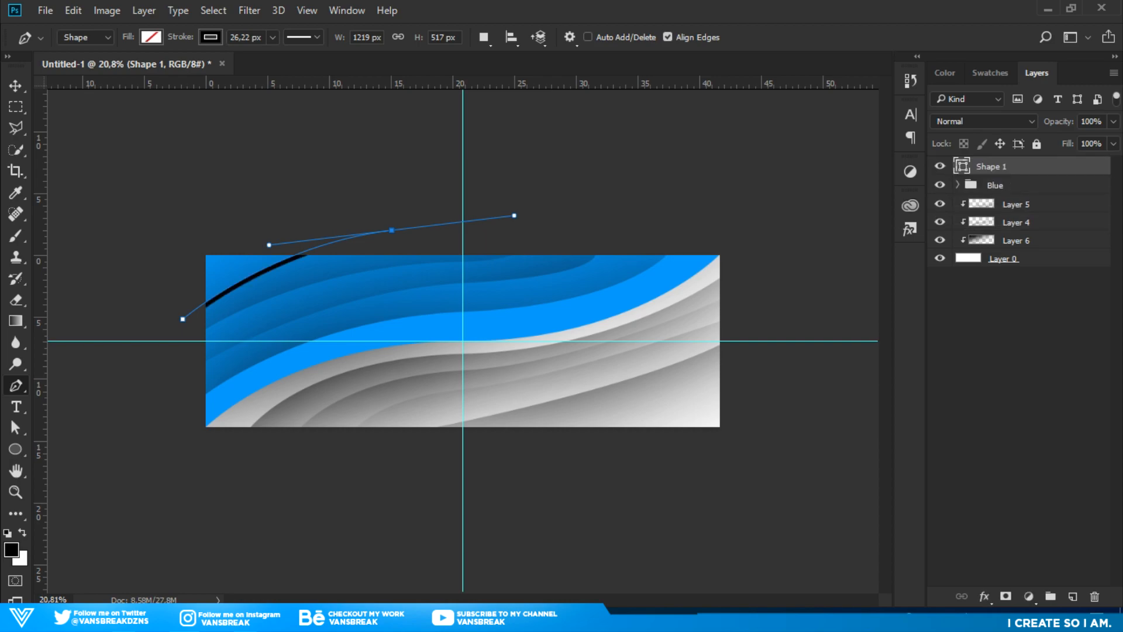
- Set the stroke width of the Shape 1 curve to 100 px
left_click(273, 37)
left_click_drag(279, 57, 291, 57)
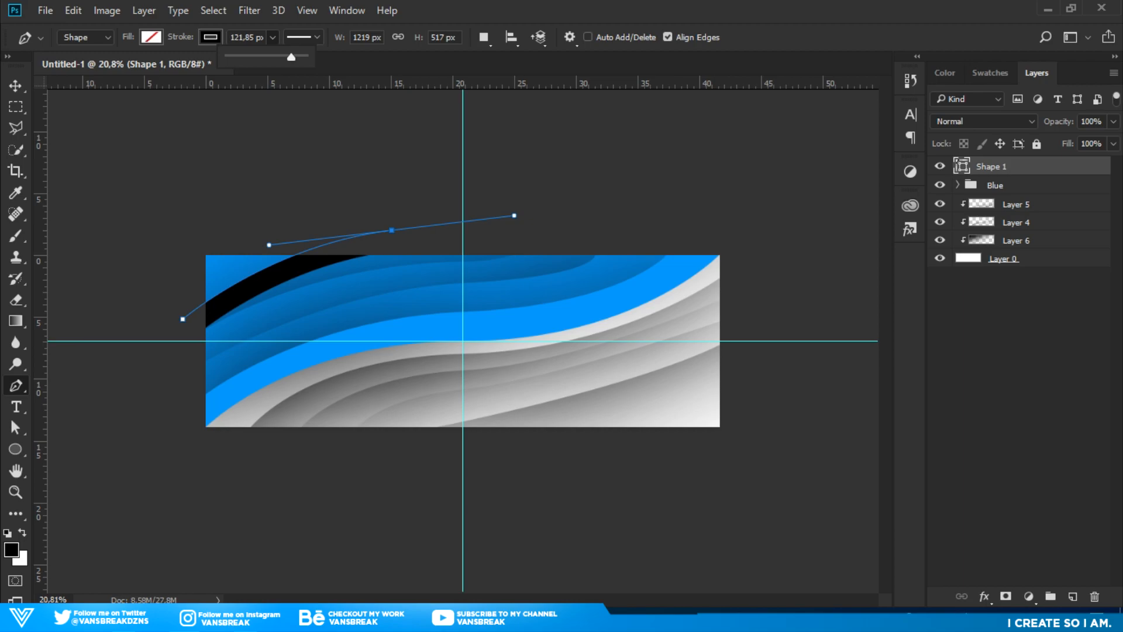
left_click(245, 36)
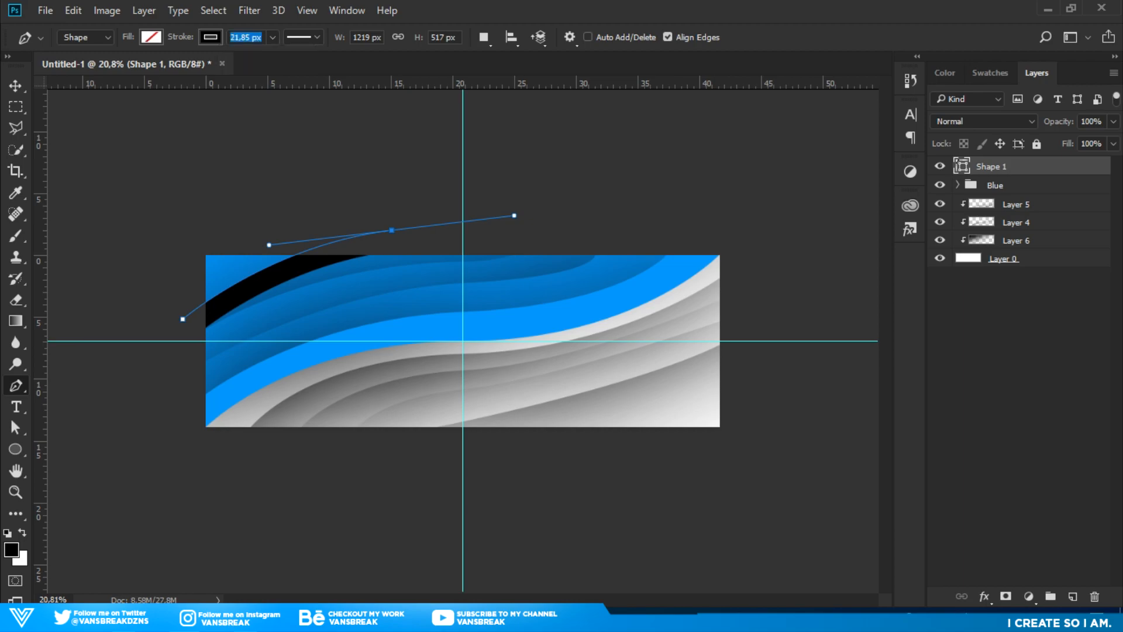
type("100")
key("Return")
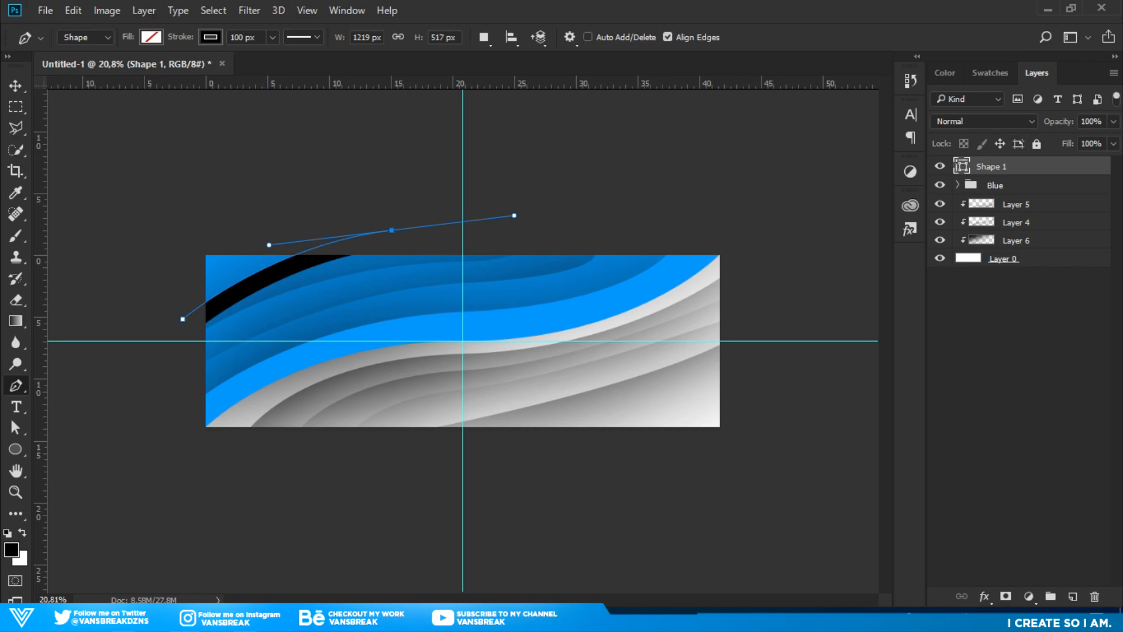
- Rasterize the Shape 1 layer and load its outline as a selection on a new layer above it
right_click(1007, 166)
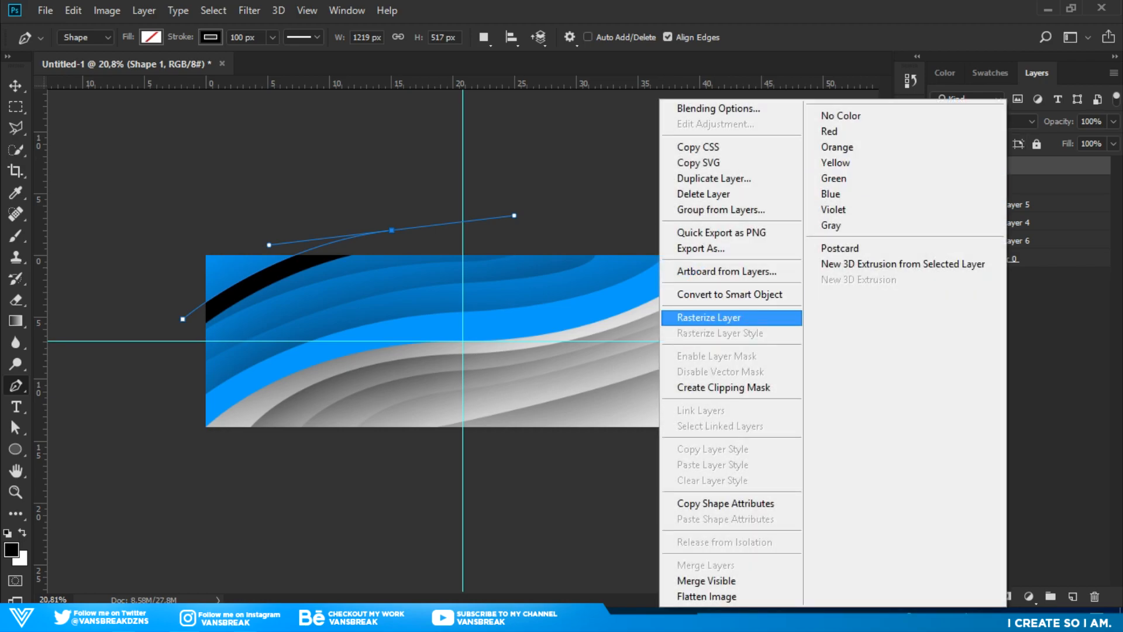
left_click(708, 317)
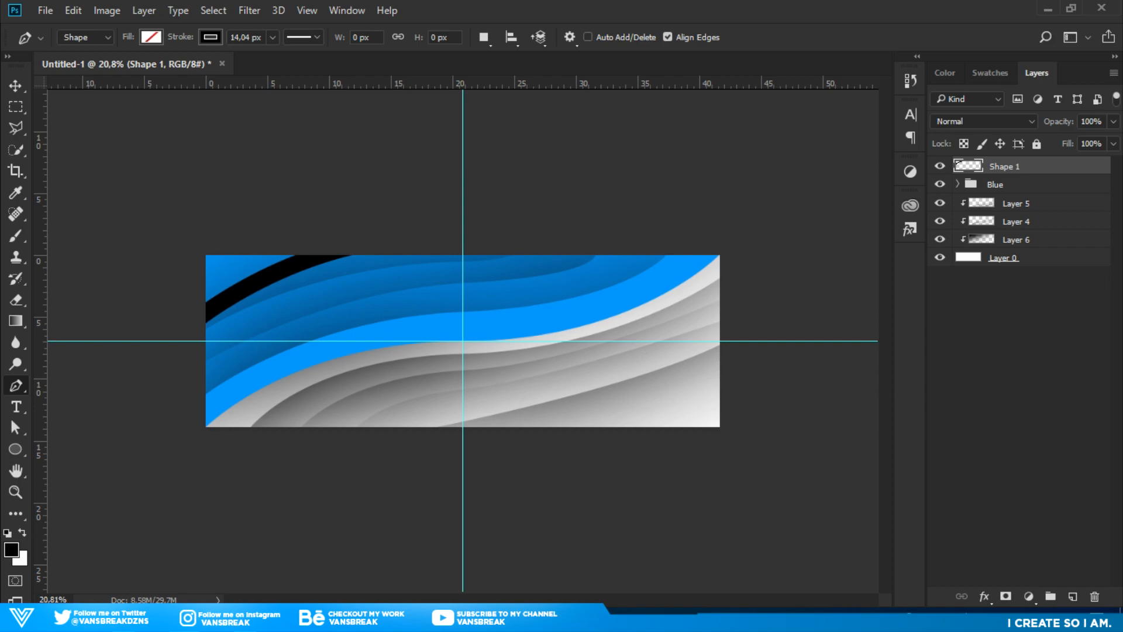
left_click(969, 167, "ctrl")
left_click(1071, 596)
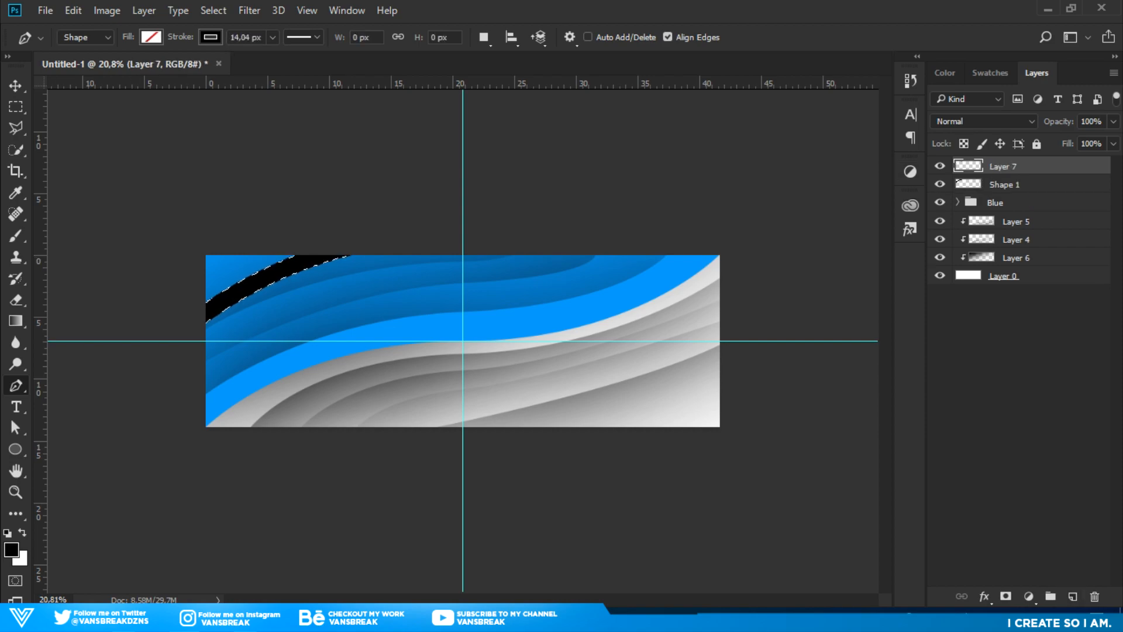
- Sample the bright blue as foreground and a darker blue as background, and fill the curved band selection on Layer 7 with a linear gradient
left_click(16, 193)
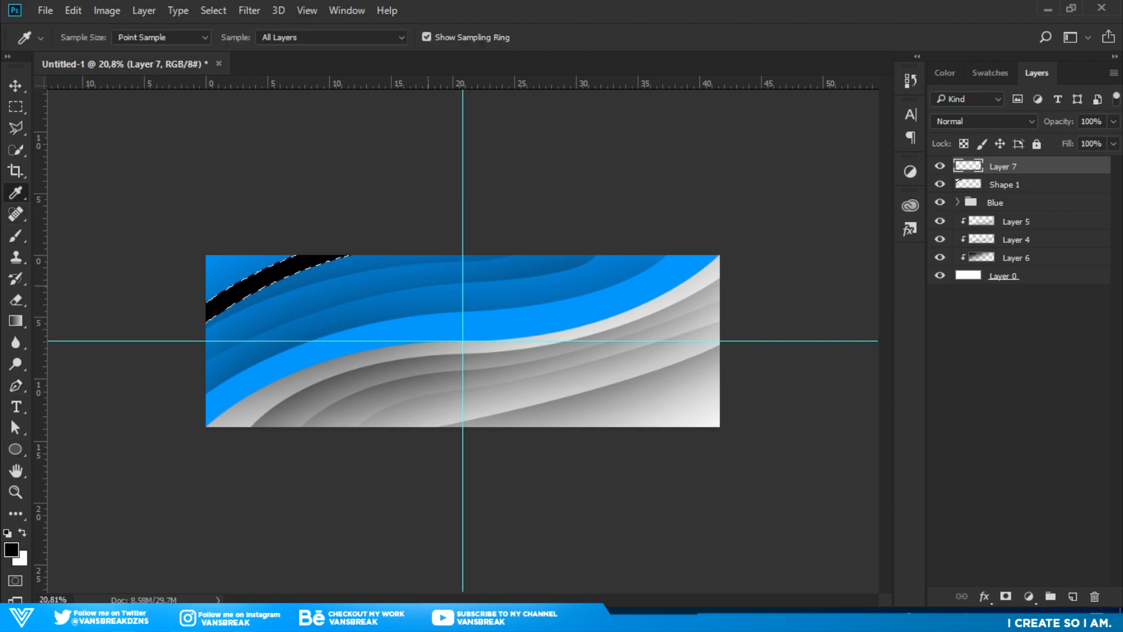
left_click(399, 311)
key("x")
left_click(343, 354)
key("g")
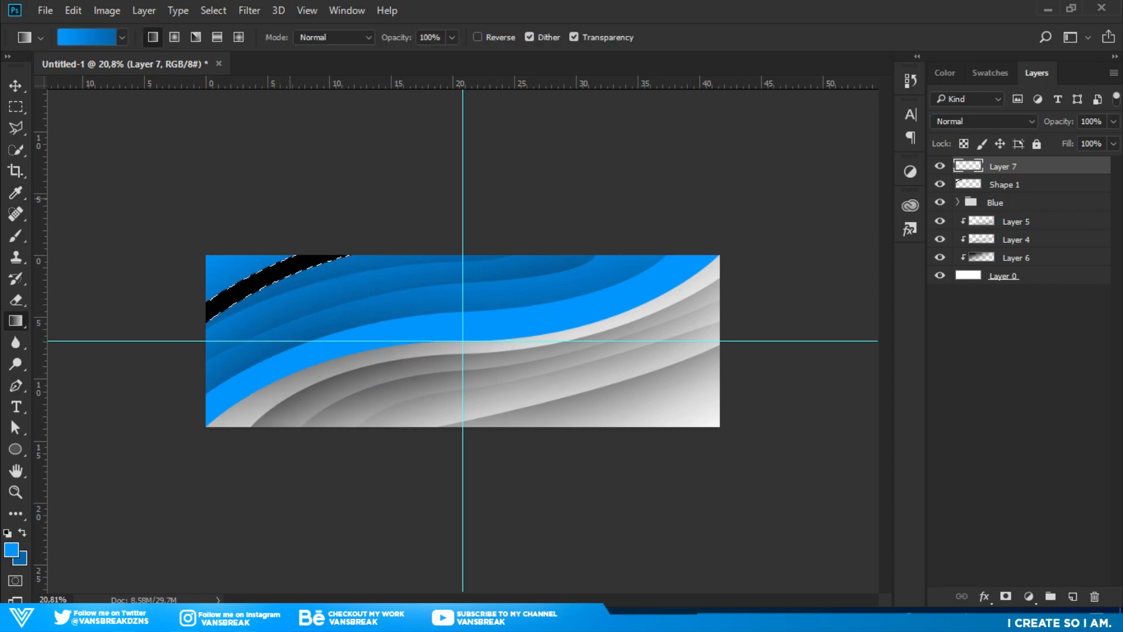
left_click_drag(213, 288, 143, 353)
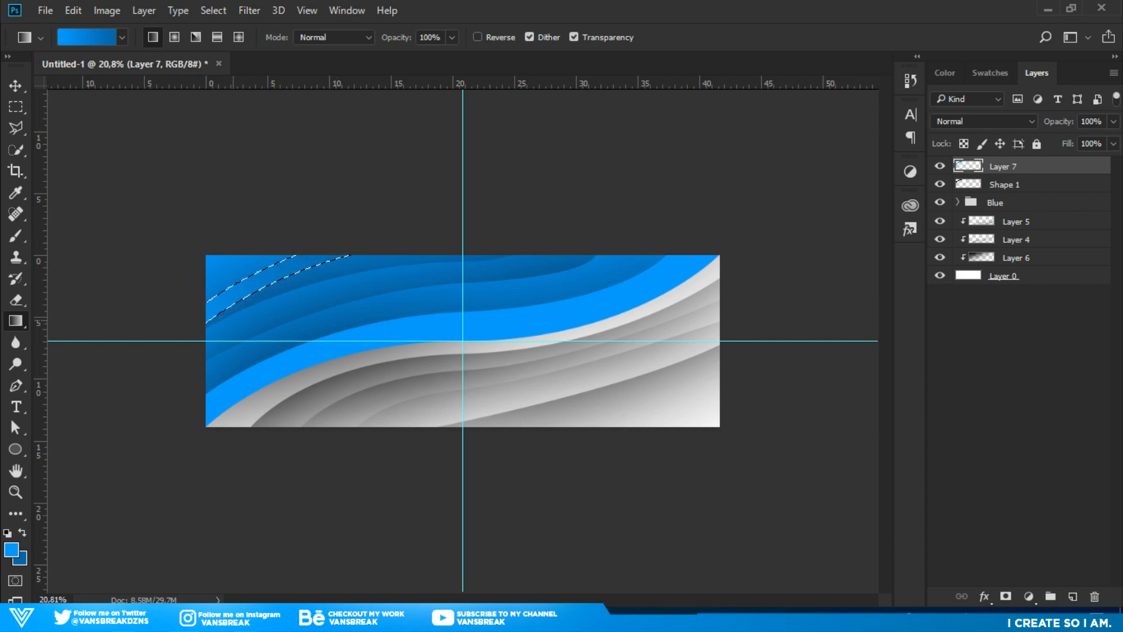
- Deselect the curved band and hide the Shape 1 layer
key("ctrl+d")
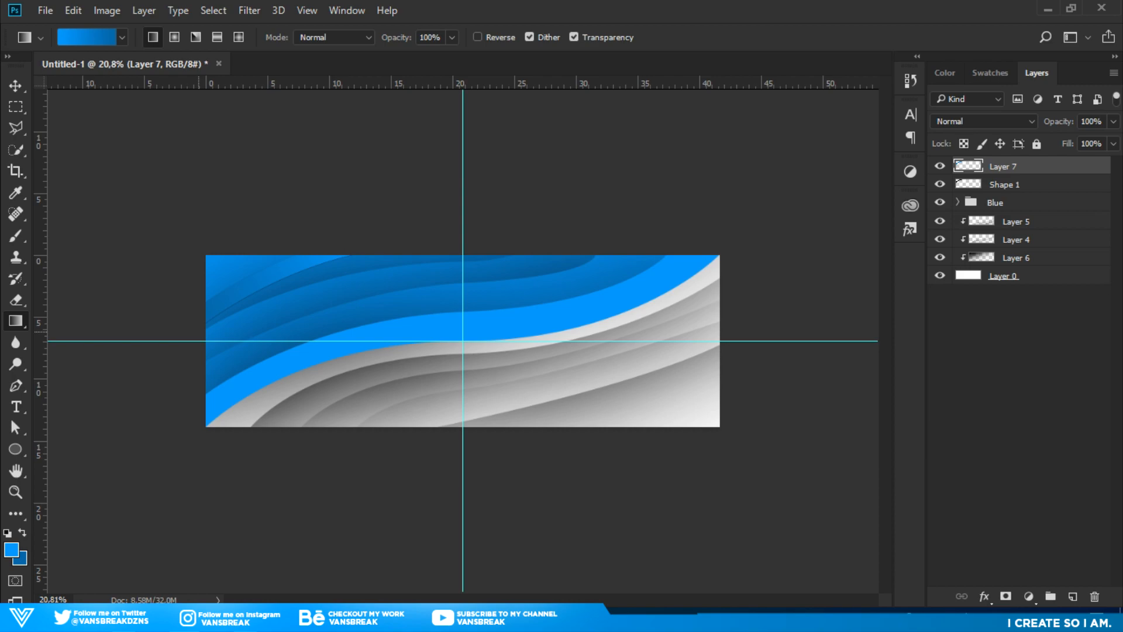
left_click(939, 184)
- Try to draw a closed curved shape over the grey lower-right corner on a new layer above Layer 0
left_click(16, 385)
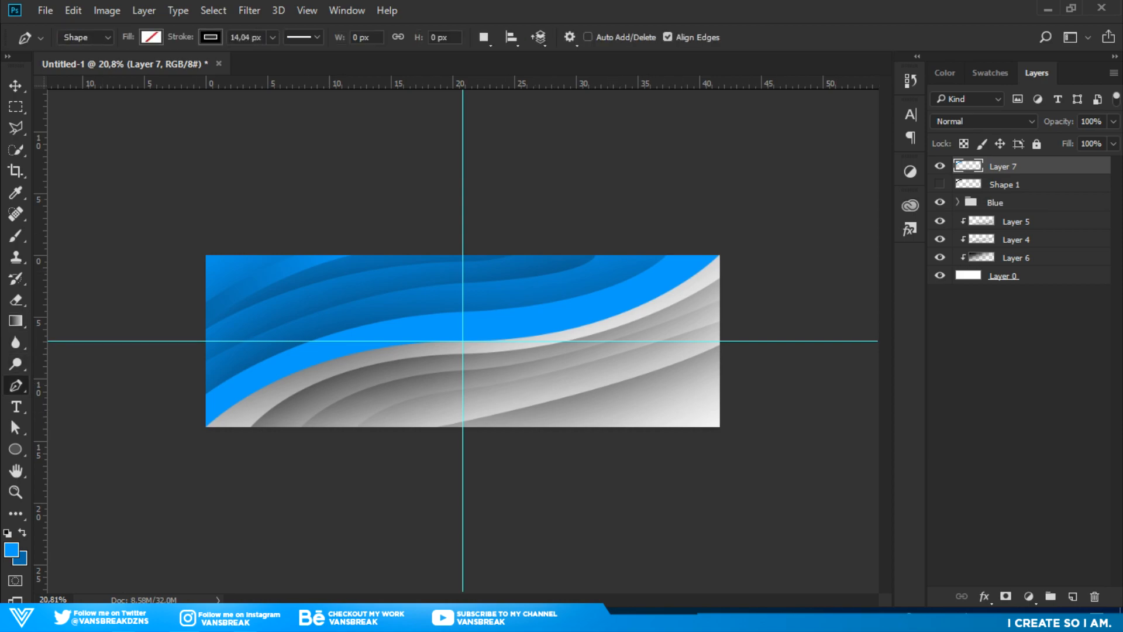
left_click(1029, 276)
left_click(1072, 596)
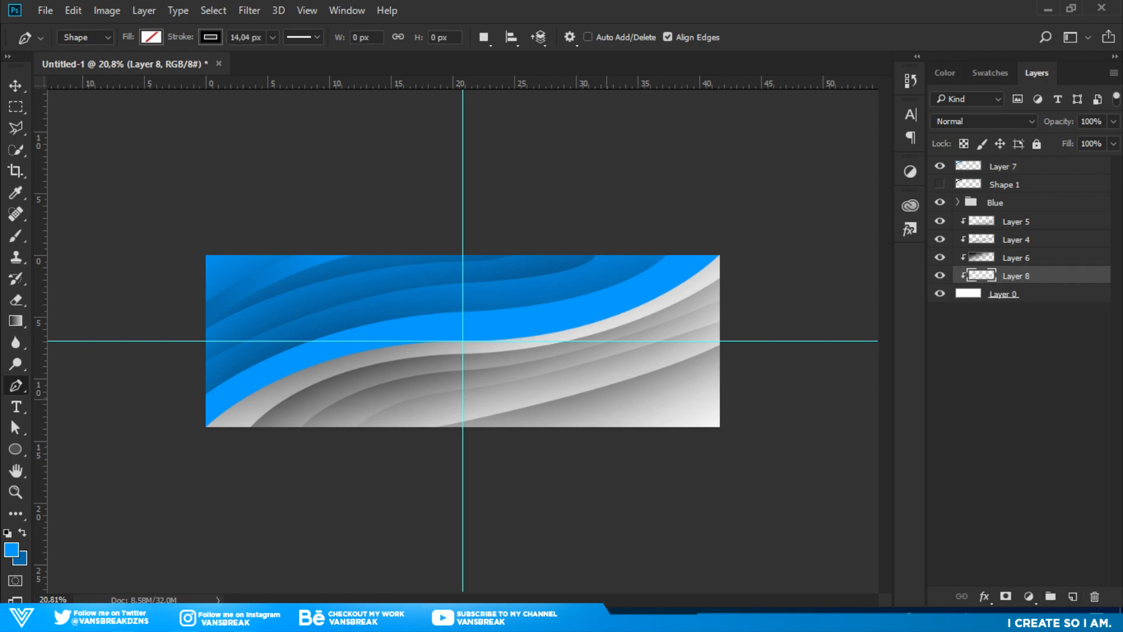
left_click(593, 424)
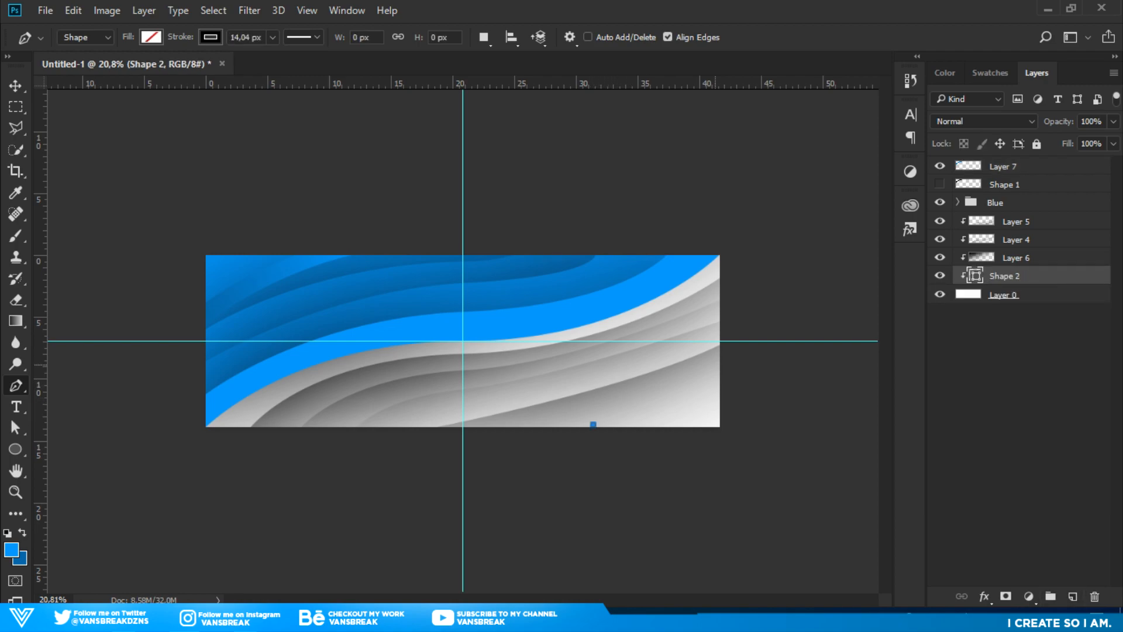
left_click_drag(720, 366, 775, 317)
left_click(771, 435)
left_click(668, 489)
left_click(601, 484)
left_click(593, 424)
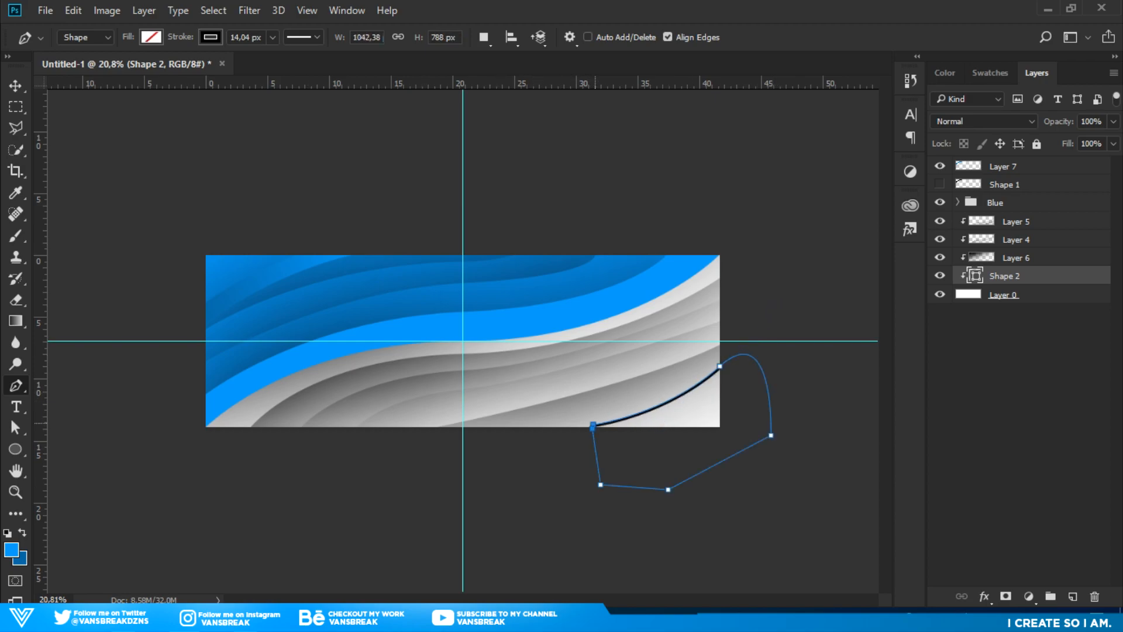
- Set the Pen tool to Path mode and delete the Shape 2 layer
left_click(85, 37)
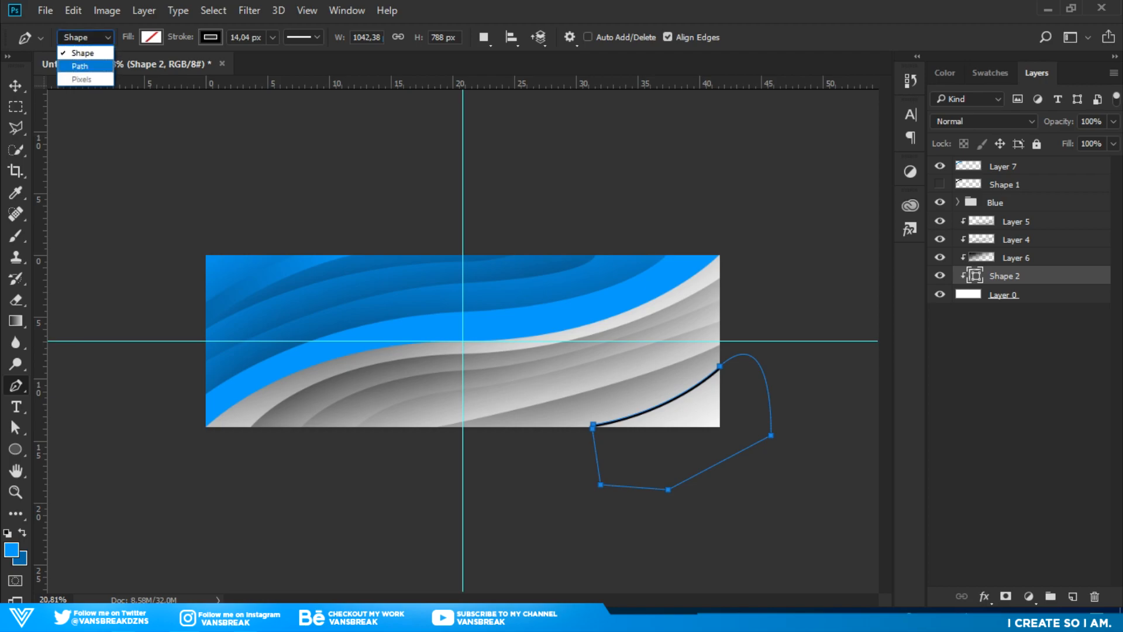
left_click(73, 64)
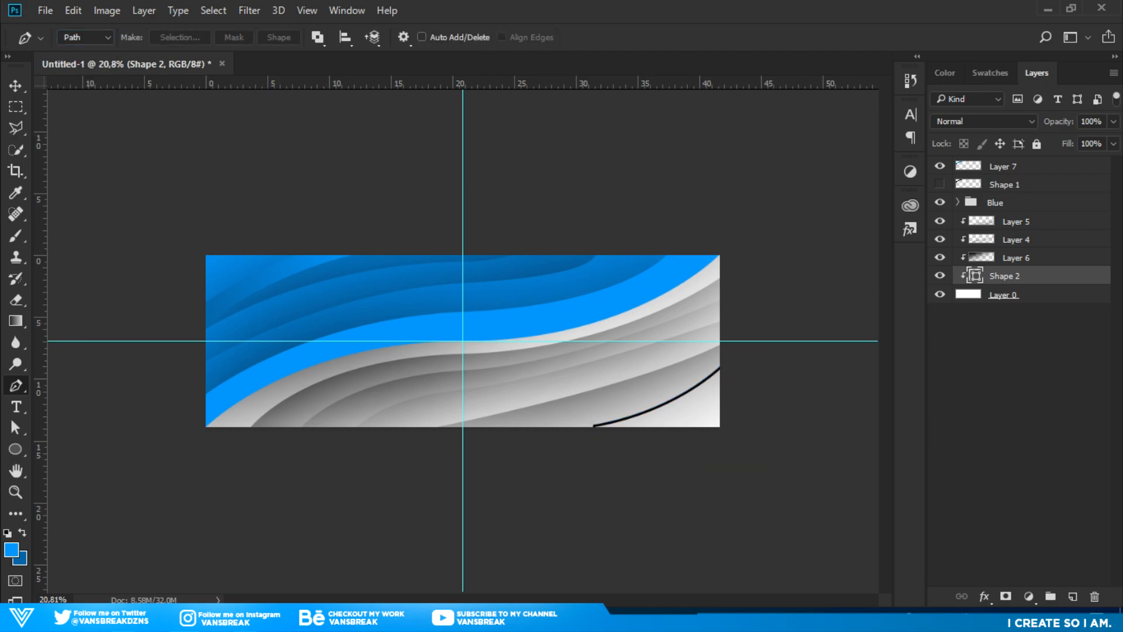
key("Delete")
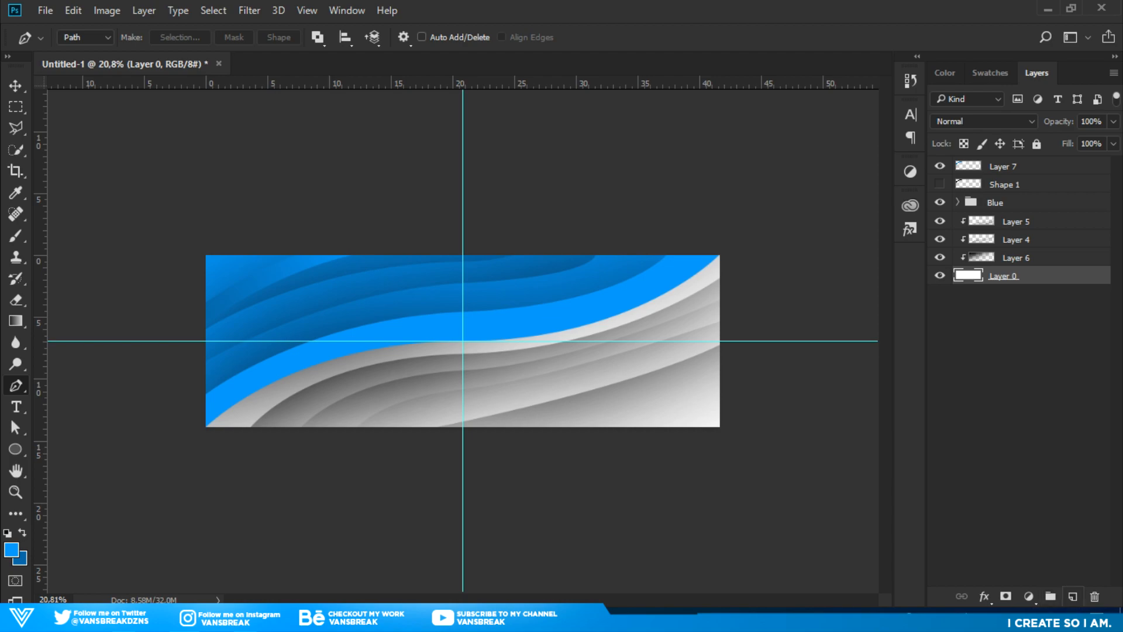
- On a new layer above Layer 0, draw a closed path that curves across the banner's lower-right corner and extends beyond the canvas
left_click(1073, 596)
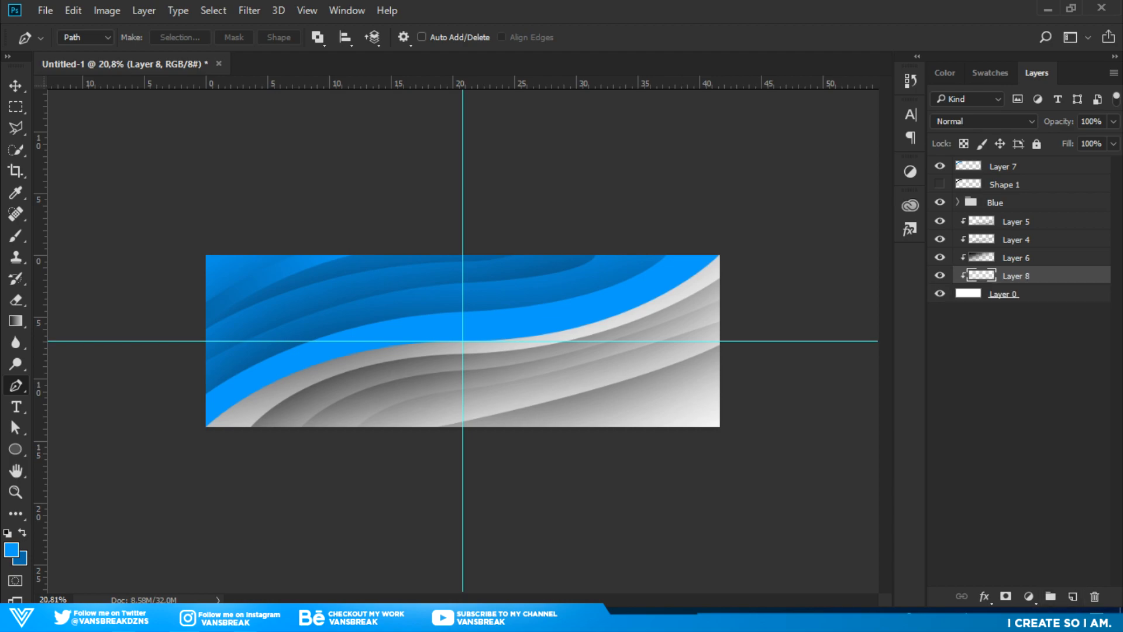
left_click(528, 427)
left_click_drag(719, 372, 806, 328)
left_click(624, 475)
left_click(551, 455)
left_click(531, 450)
left_click(529, 428)
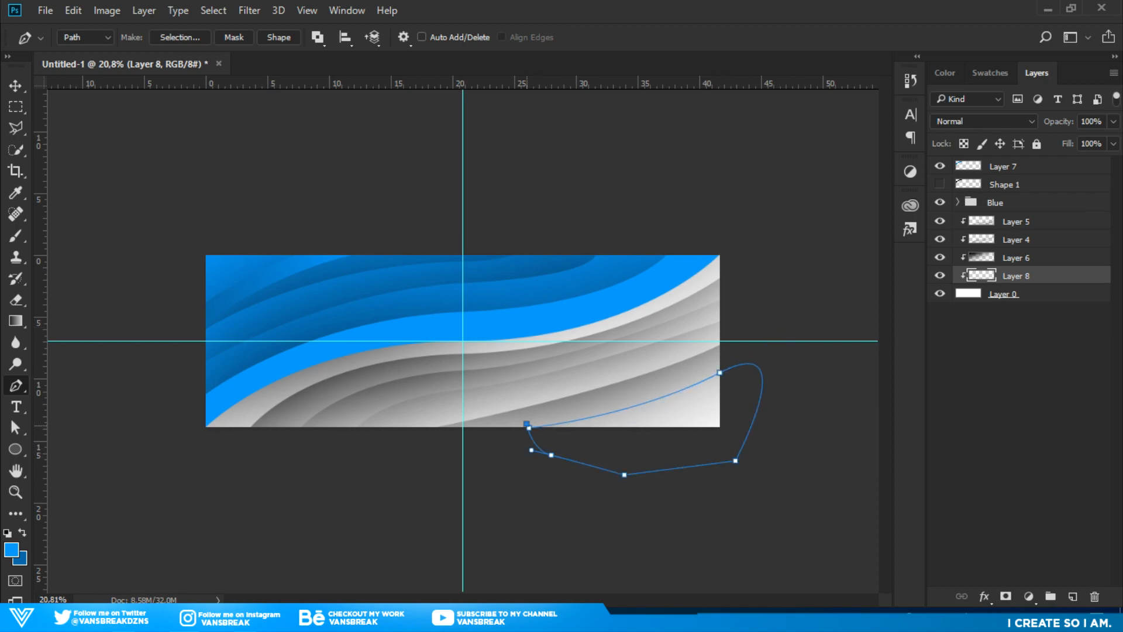
- Turn the path into a selection, fill it with a default black-to-white linear gradient rising toward the upper right, and deselect
key("ctrl+Return")
key("g")
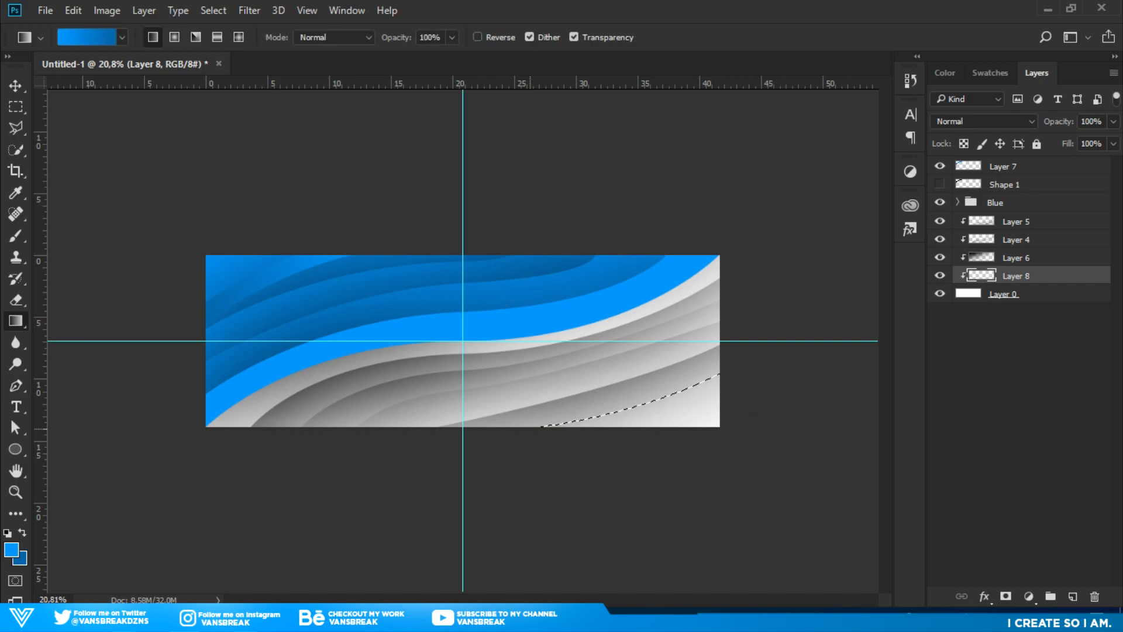
key("d")
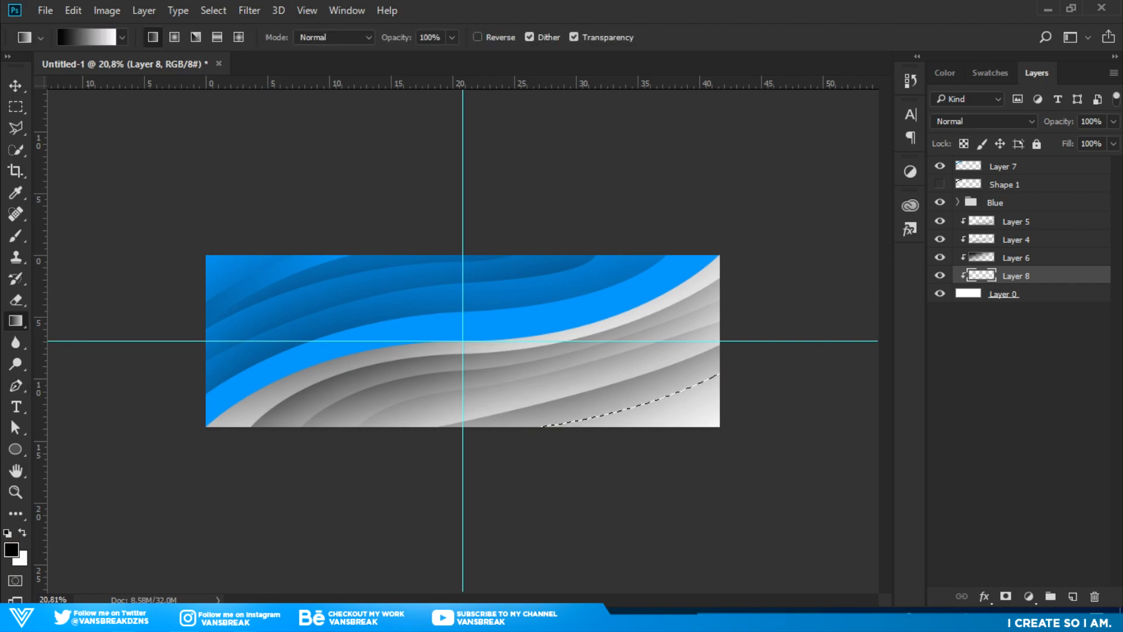
left_click_drag(363, 512, 855, 374)
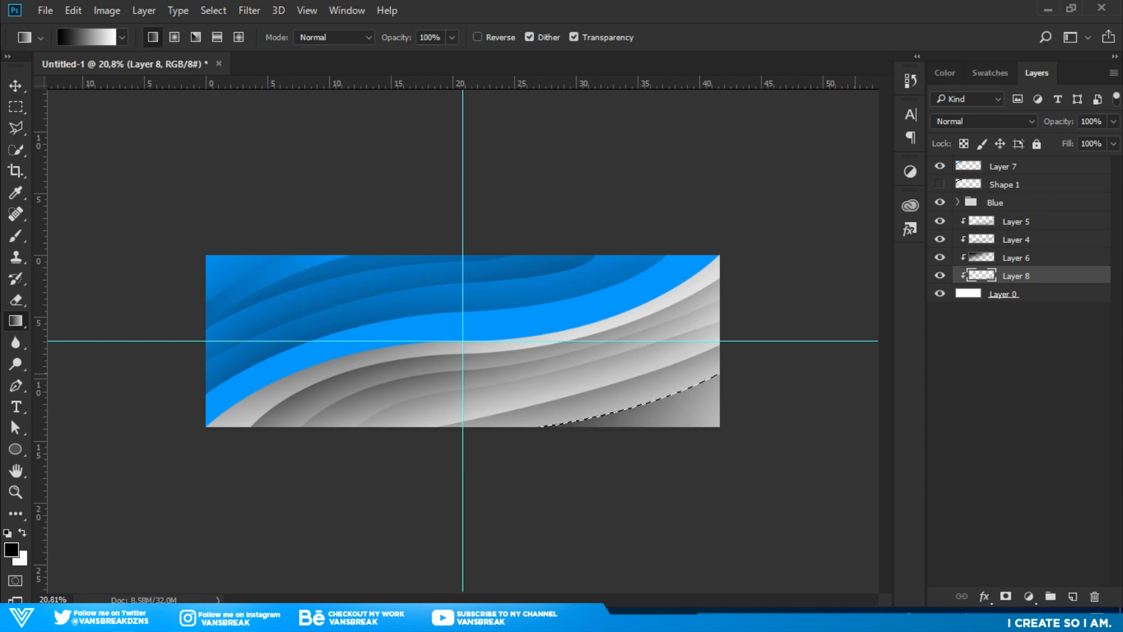
key("ctrl+d")
- Add the text VANSBREAK in Uni Sans Heavy Italic CAPS at 61 pt and bring its layer to the front
key("t")
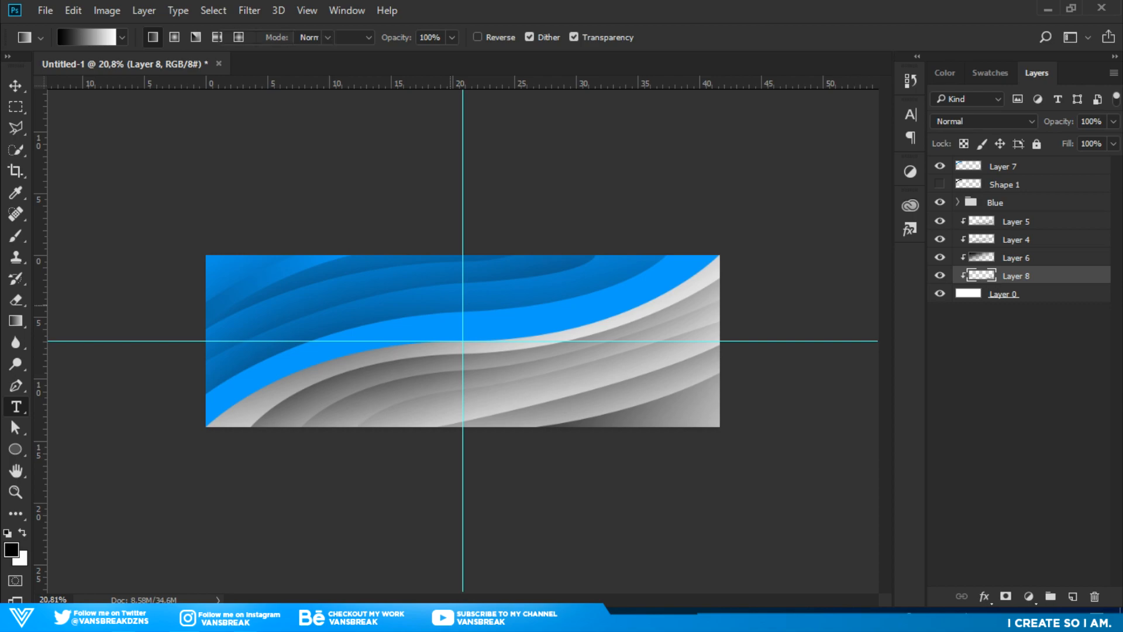
left_click(324, 291)
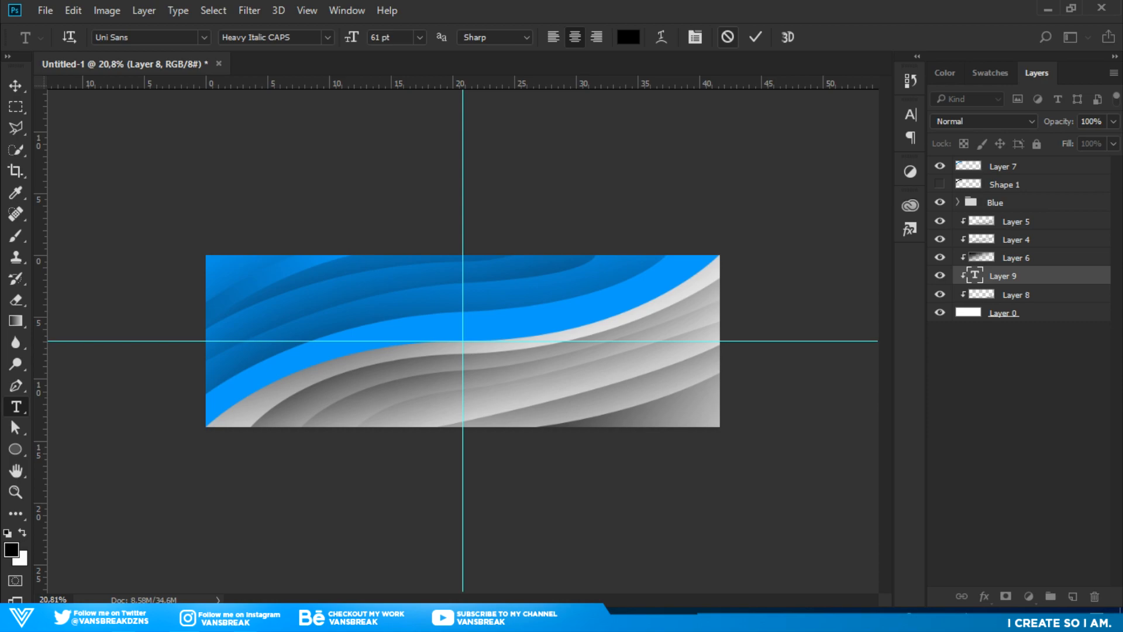
key("Escape")
left_click(389, 332)
left_click(327, 38)
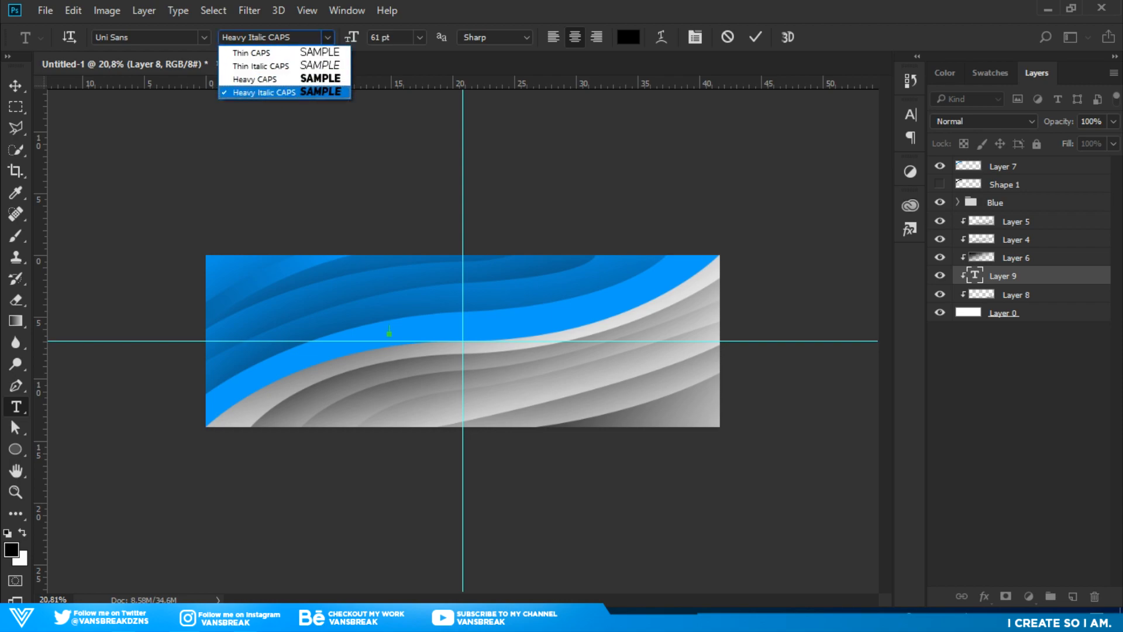
left_click(264, 92)
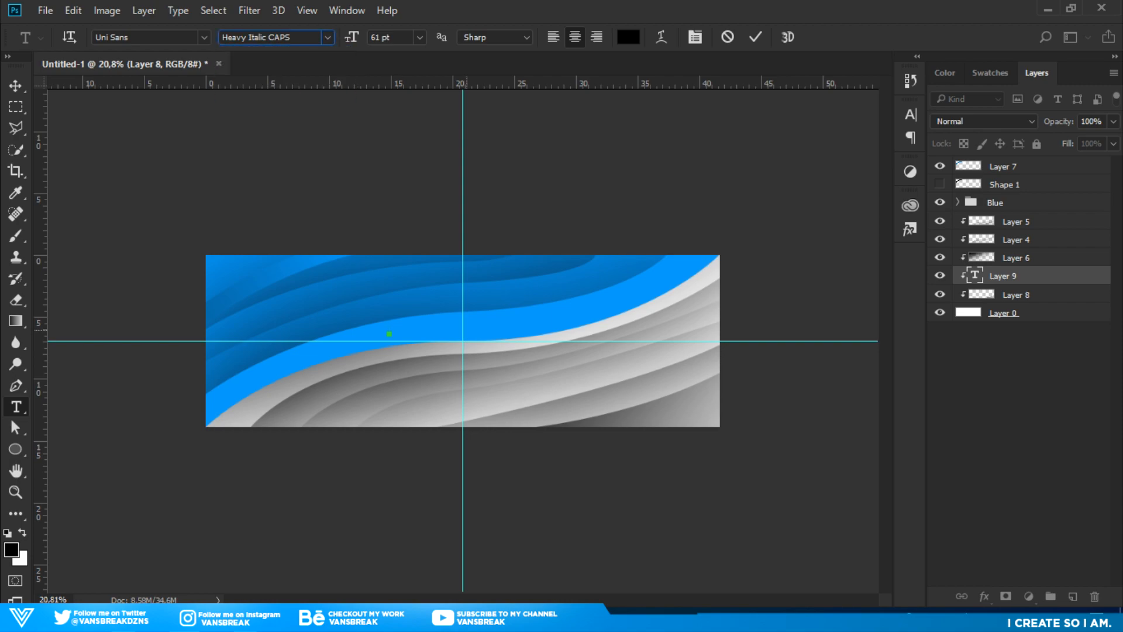
key("Return")
type("VANSBREA")
key("ctrl+Return")
key("ctrl+shift+bracketright")
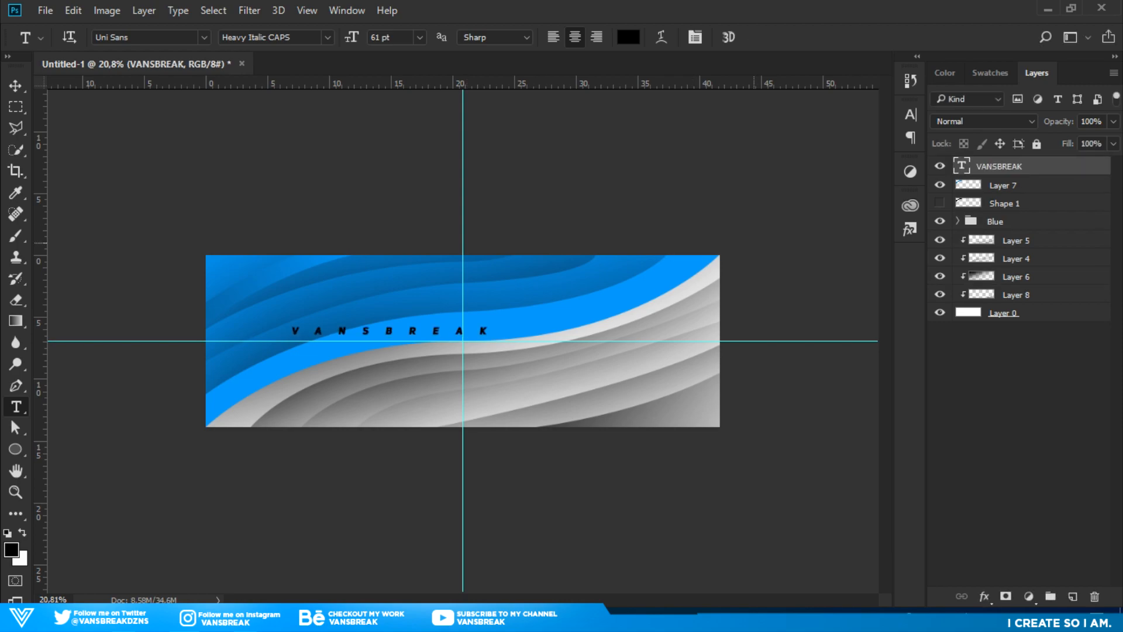
- Centre the VANSBREAK text vertically and horizontally on the canvas and hide the guides and selection
key("v")
key("ctrl+a")
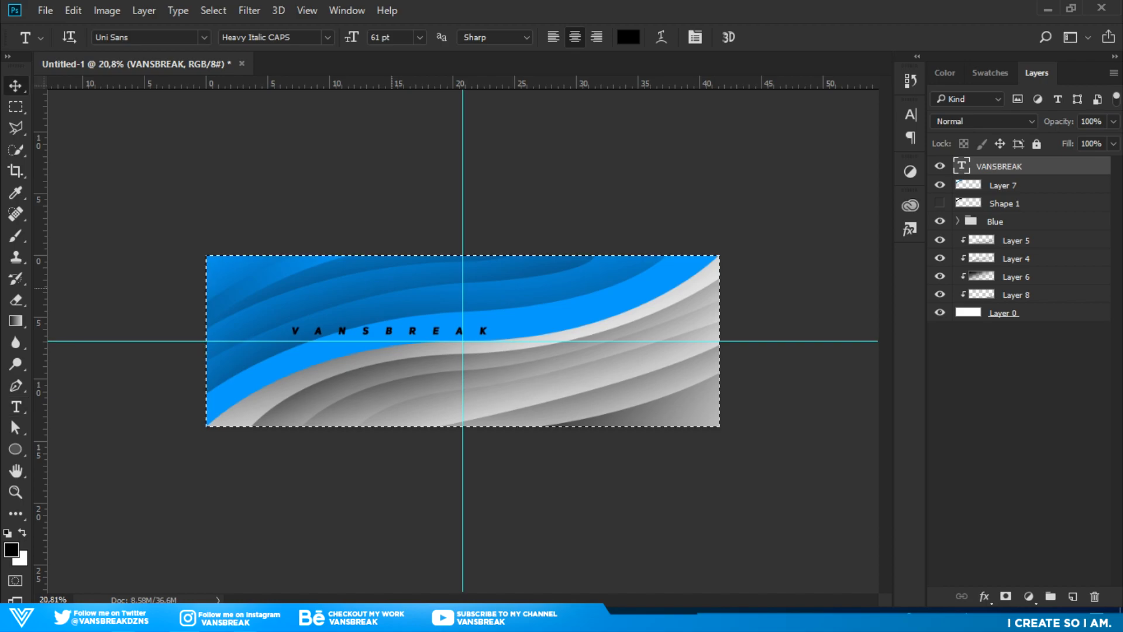
left_click(342, 37)
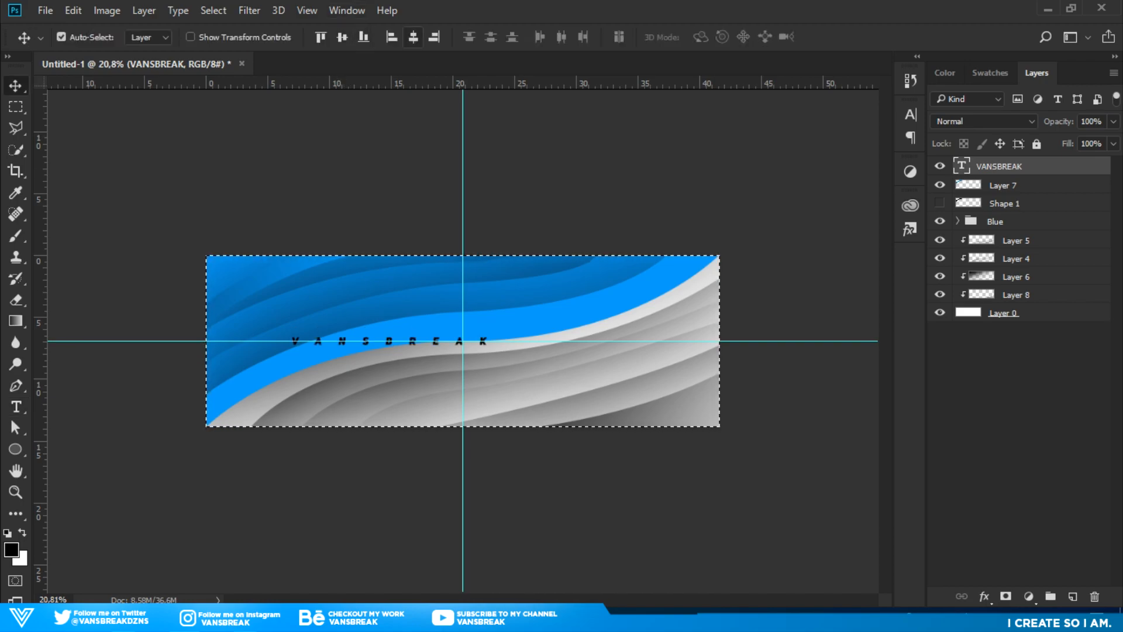
left_click(413, 37)
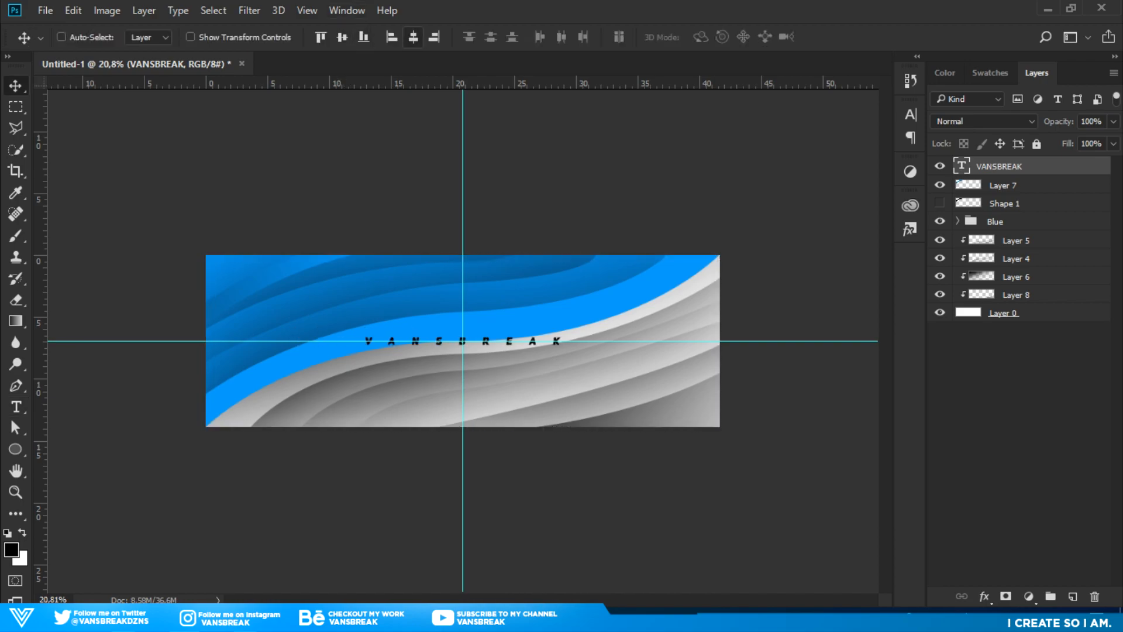
key("ctrl+h")
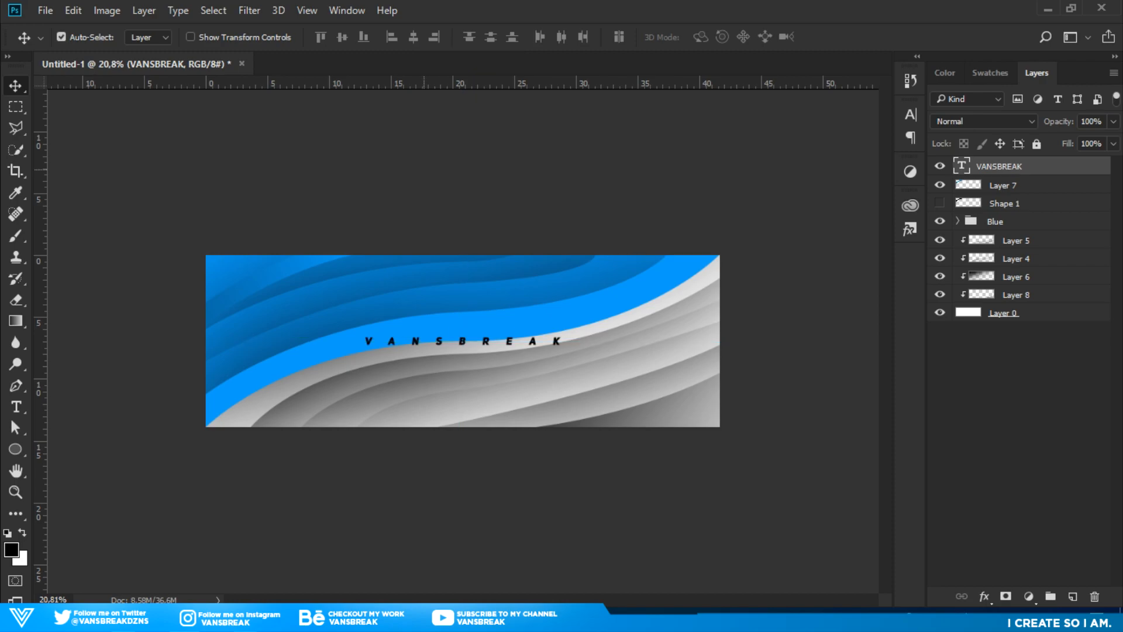
- Colour the letters VANSB of the title light grey a9a9a9
key("t")
left_click_drag(365, 341, 318, 339)
left_click(483, 341)
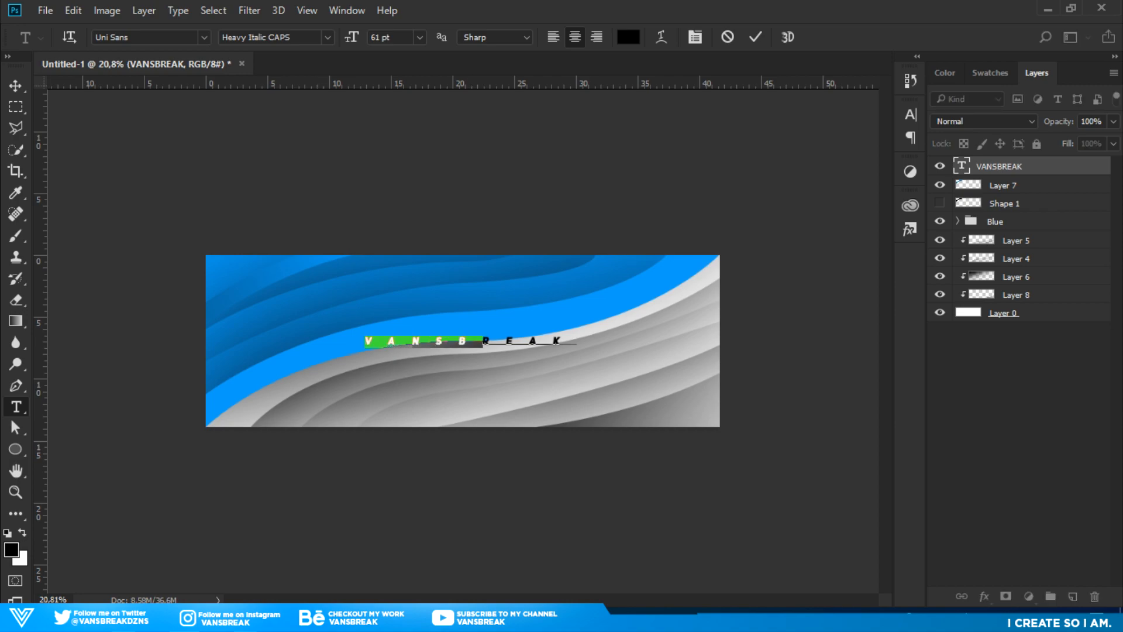
left_click(629, 36)
type("a8a8a8")
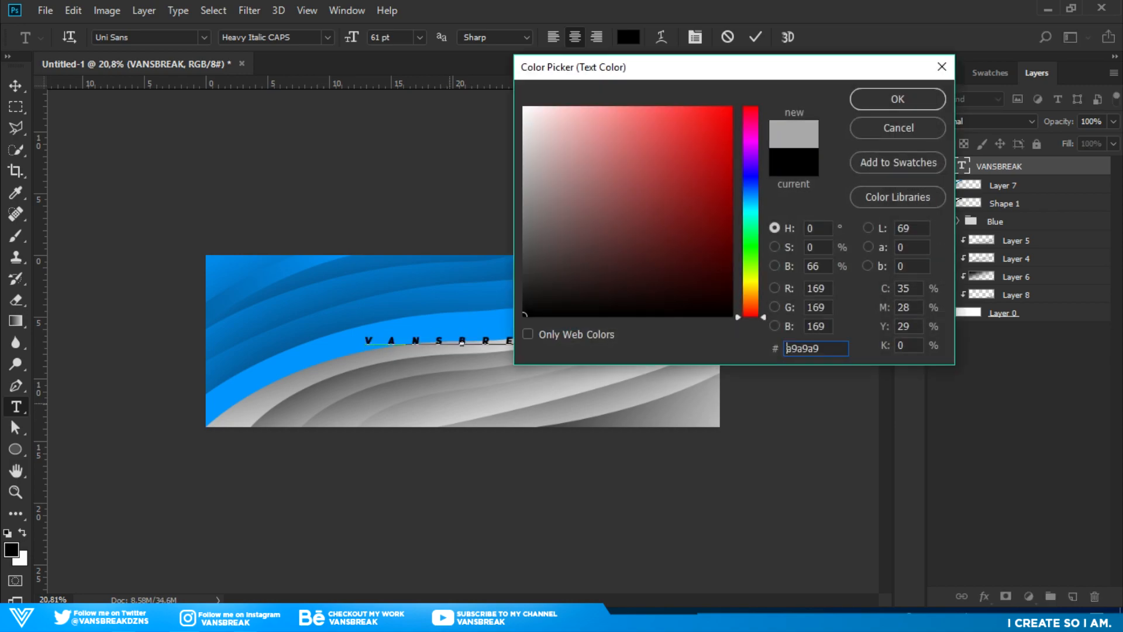
key("Return")
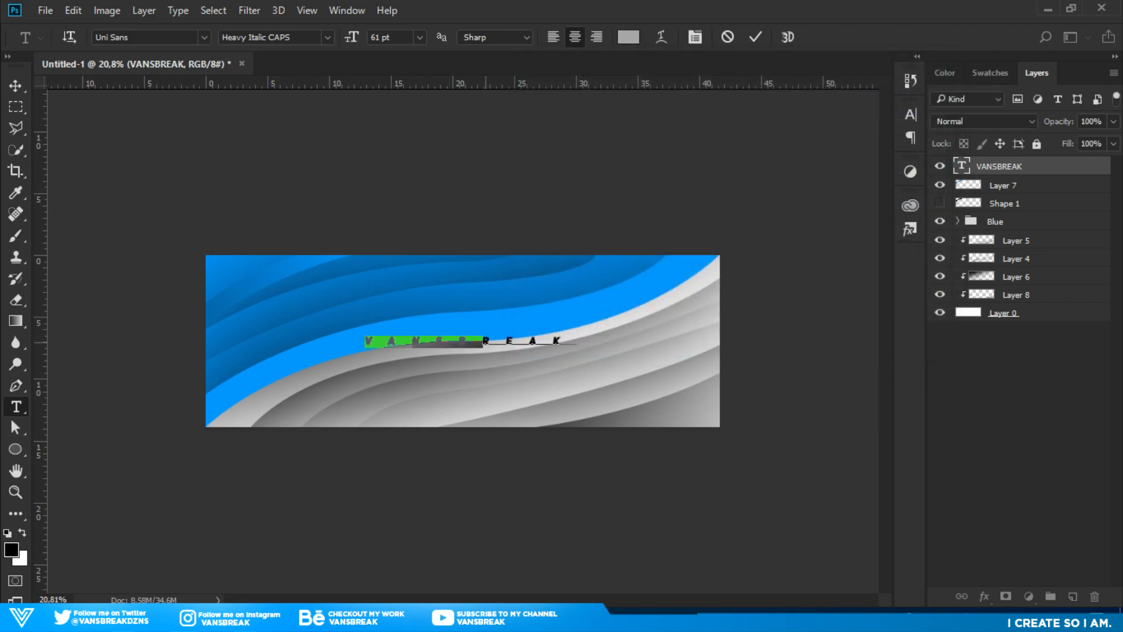
- Colour the remaining letters REAK dark blue 0a3757 and commit the text edit
left_click(484, 341)
left_click_drag(484, 342, 576, 342)
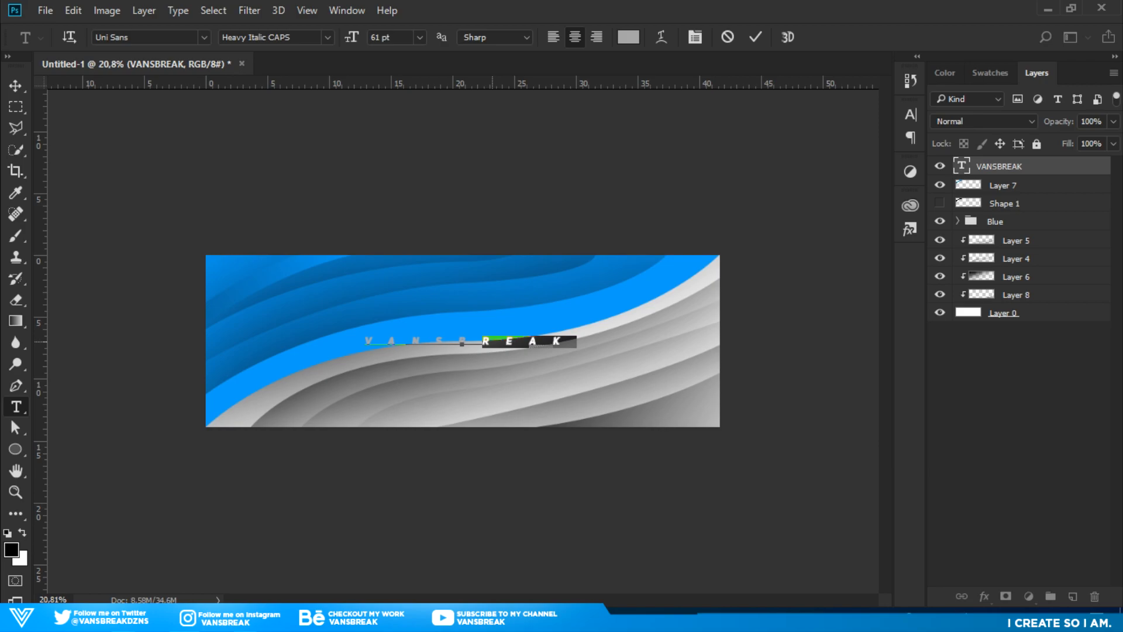
left_click(628, 38)
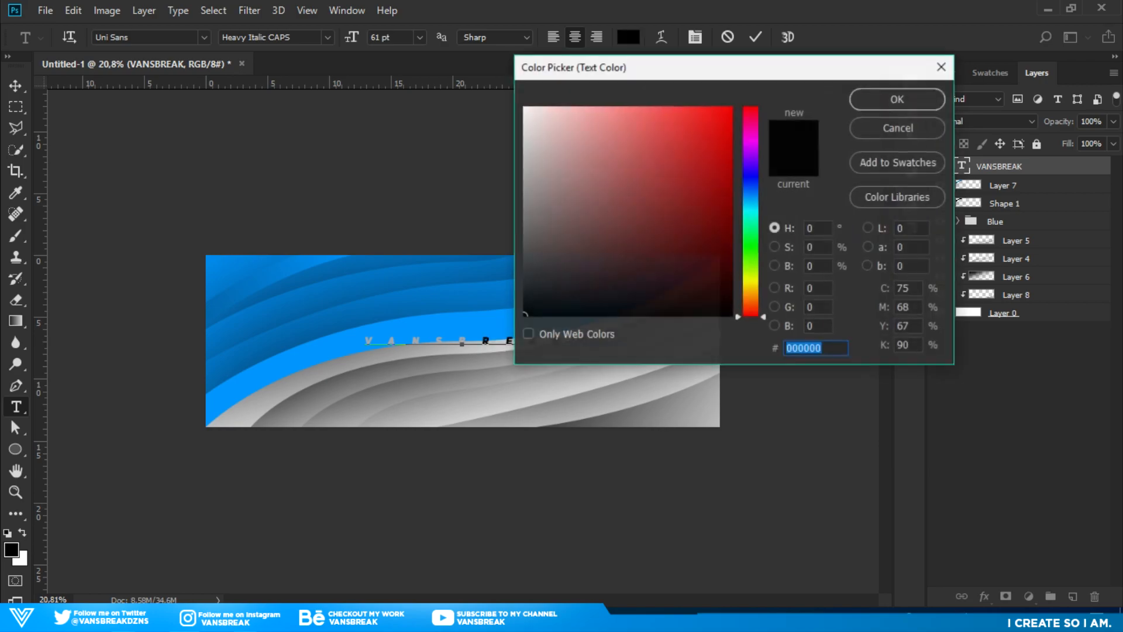
left_click(302, 331)
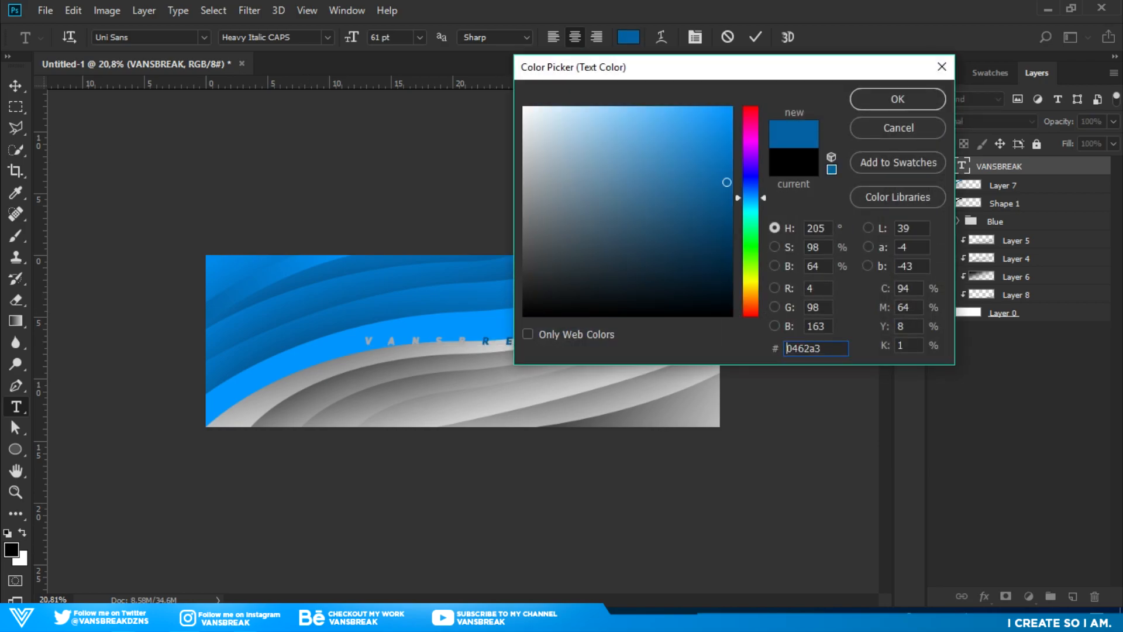
left_click(719, 224)
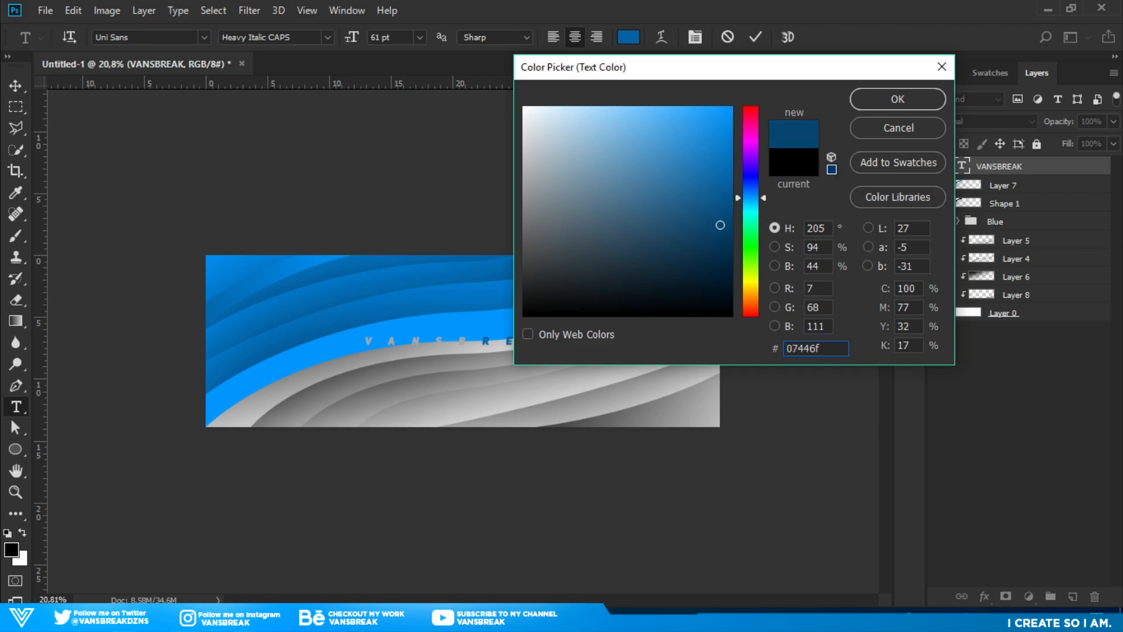
left_click(708, 244)
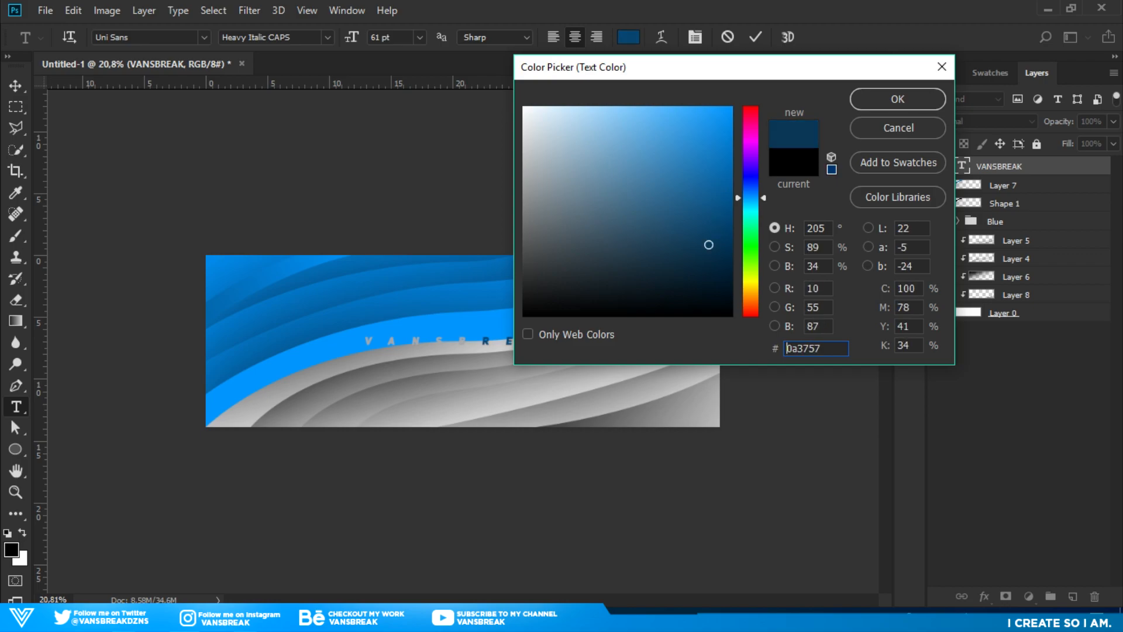
left_click(897, 98)
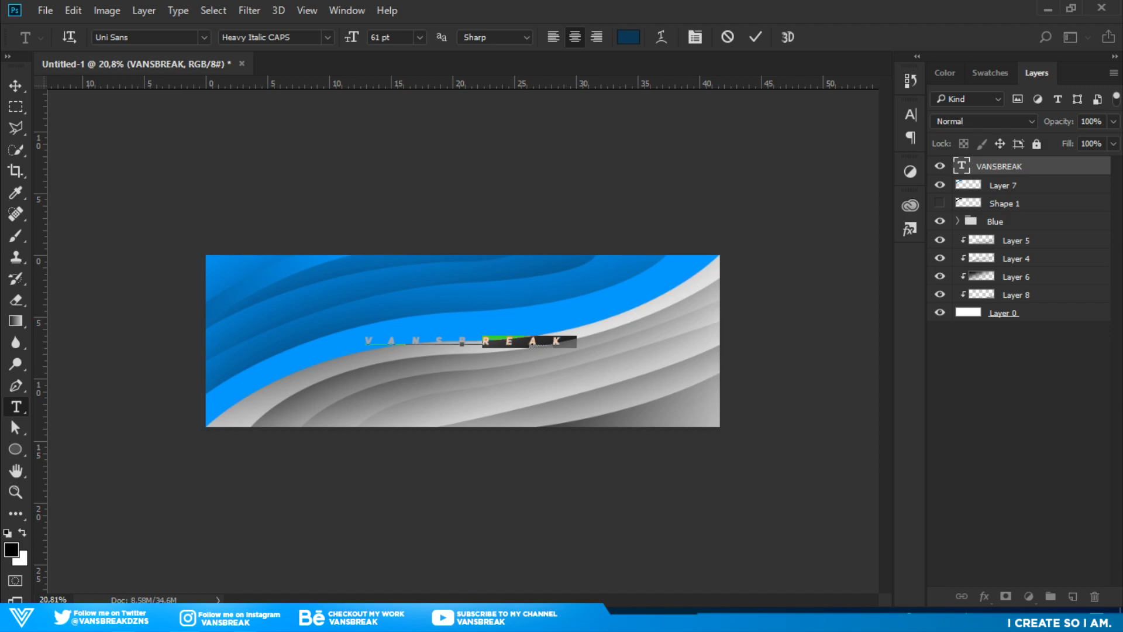
left_click(755, 37)
- Nudge the VANSBREAK text up by about 40 px
key("v")
key("shift+Up")
key("shift+Up")
key("shift+Up")
key("shift+Up")
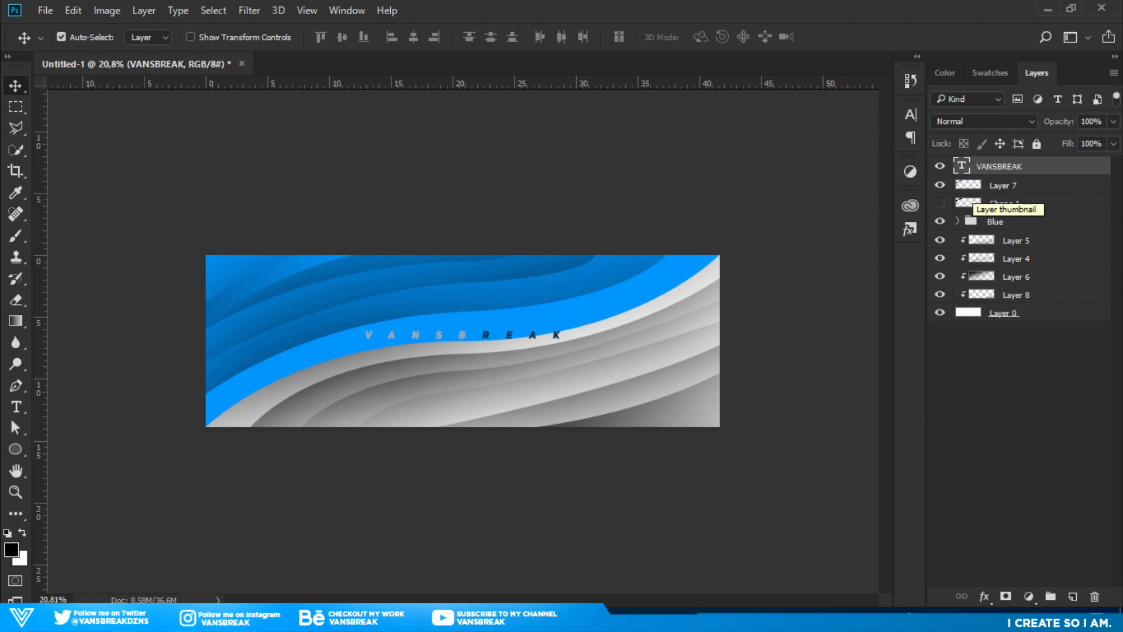
- Group the layers from Layer 7 down to Layer 0, name the group BG, and select the VANSBREAK text layer
left_click(974, 186)
left_click(1002, 313, "shift")
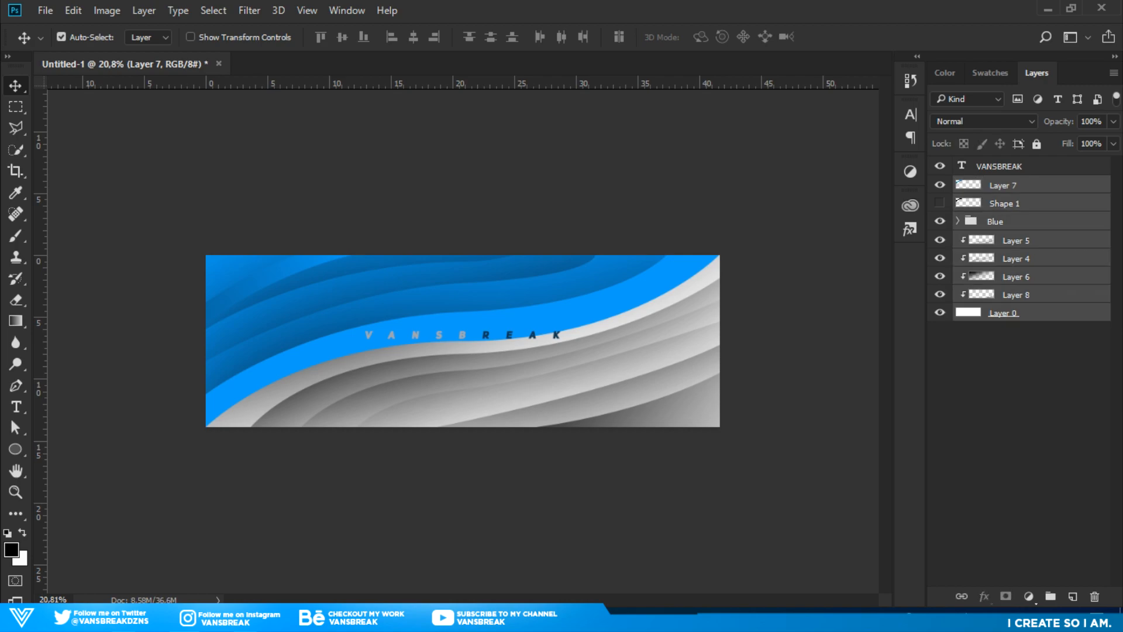
key("ctrl+g")
double_click(1002, 185)
type("BG")
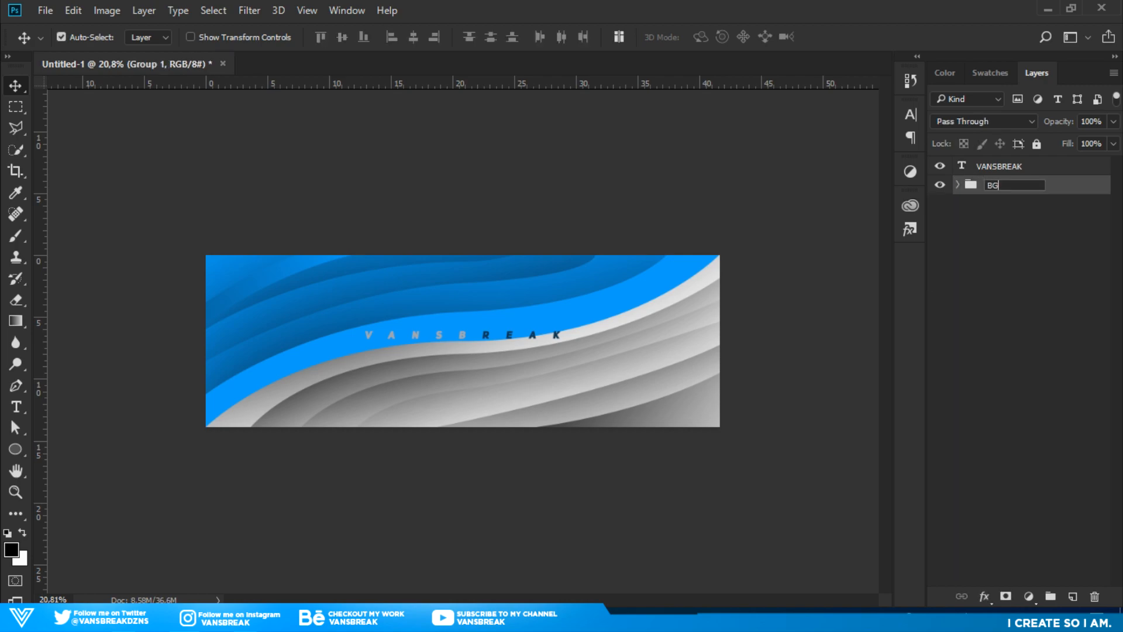
left_click(1010, 281)
left_click(1007, 166)
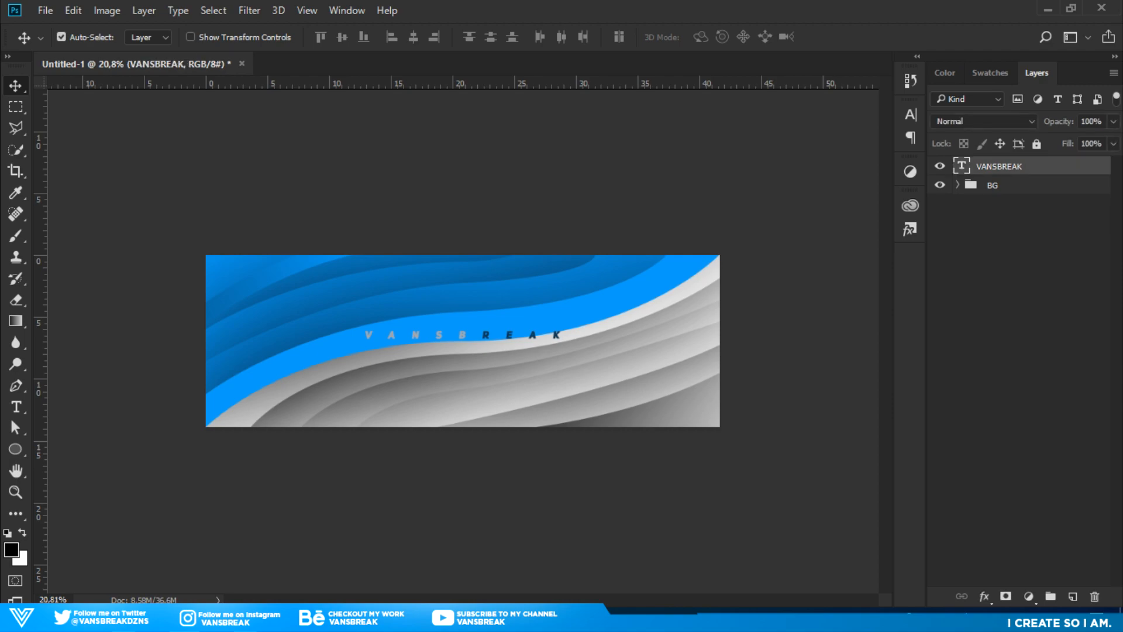
- Put the VANSBREAK text layer into its own group, name it Text, and leave that group selected above BG
key("ctrl+g")
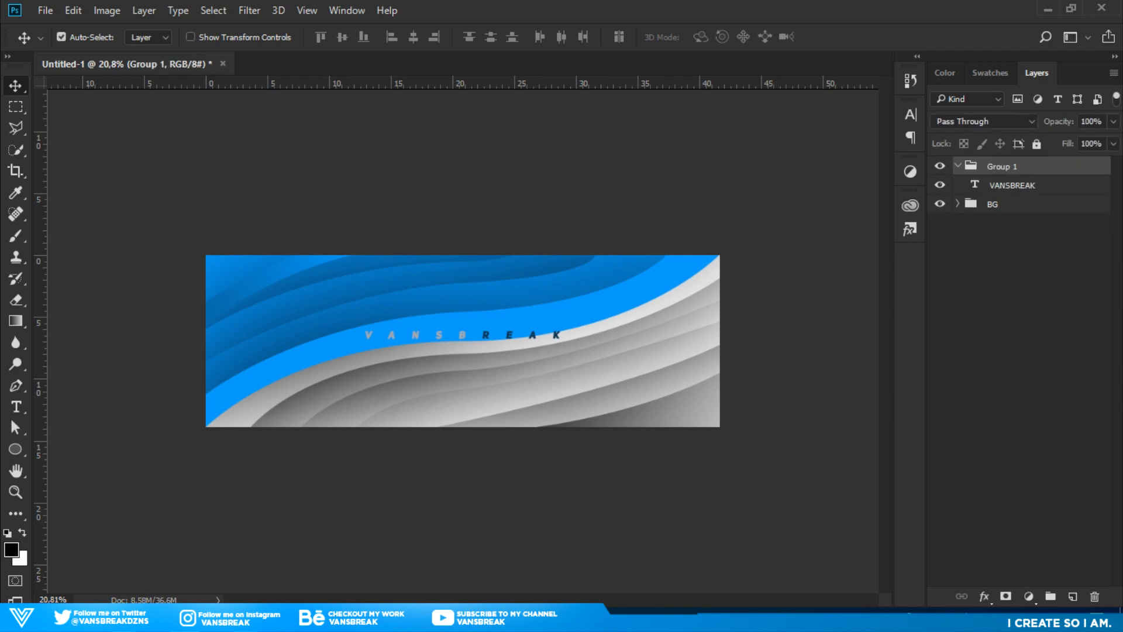
left_click(957, 166)
double_click(1002, 167)
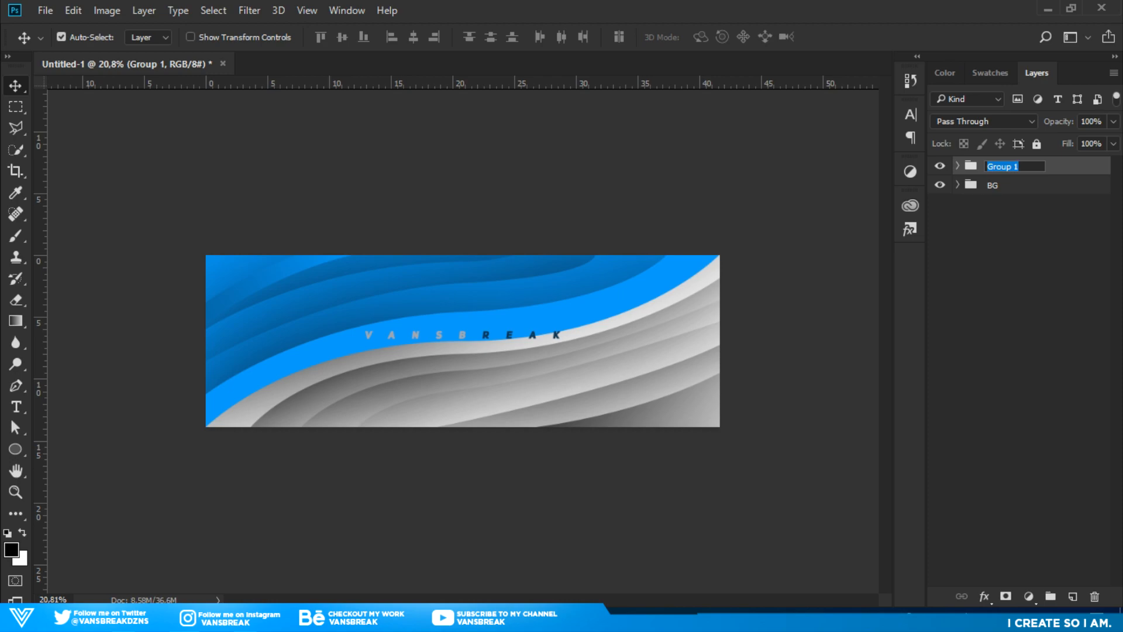
type("Text")
left_click(1017, 257)
left_click(1017, 186)
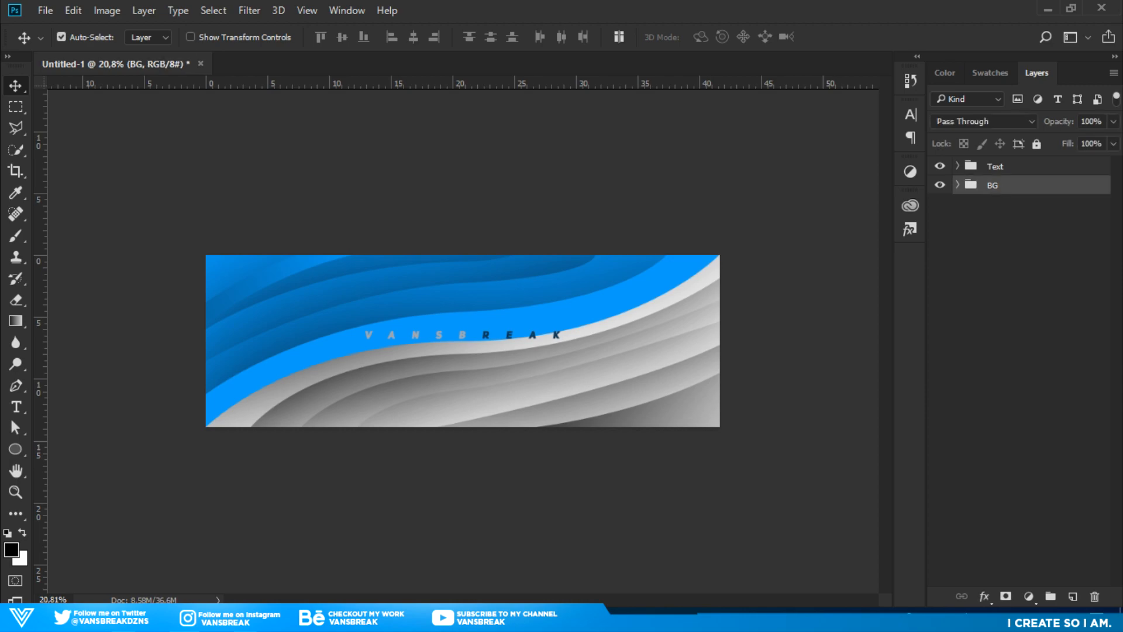
left_click(1017, 166)
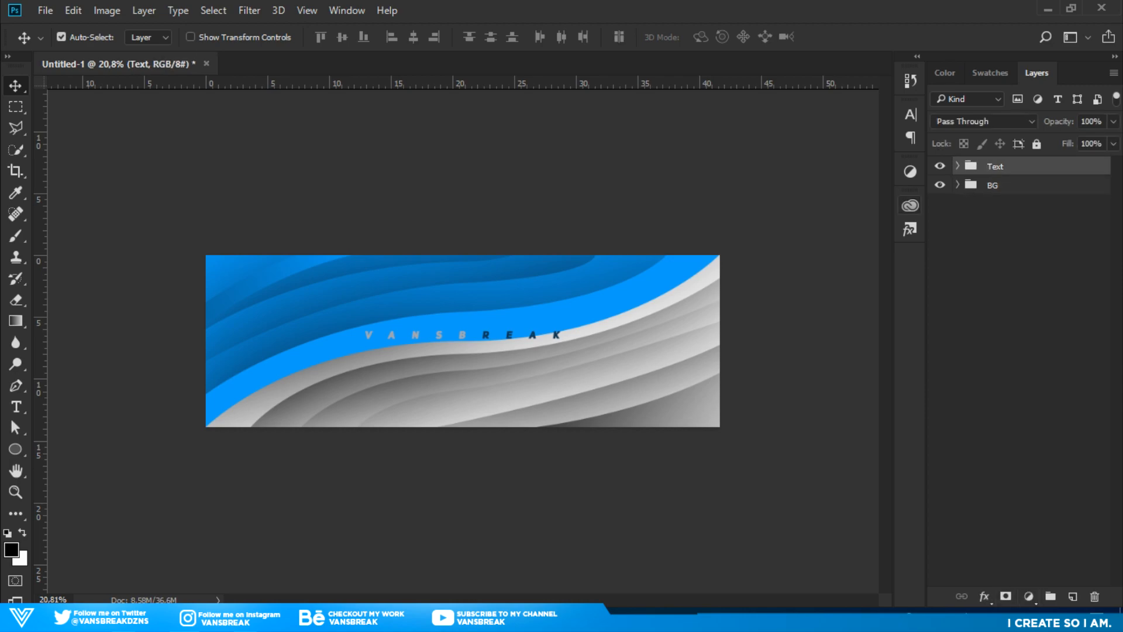
left_click(347, 10)
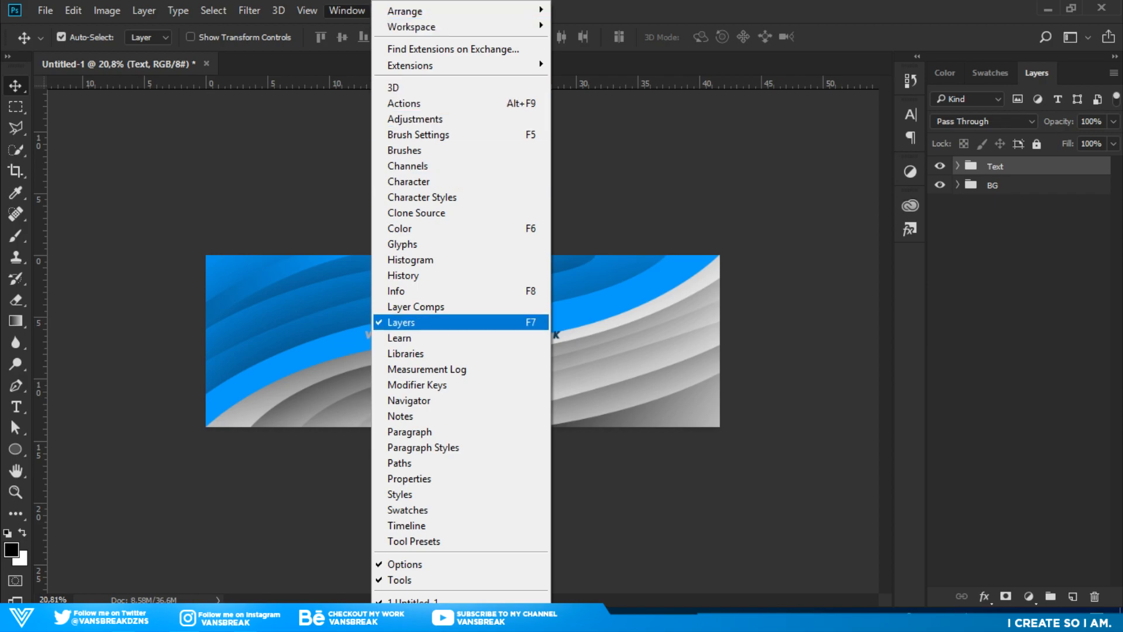
left_click(408, 181)
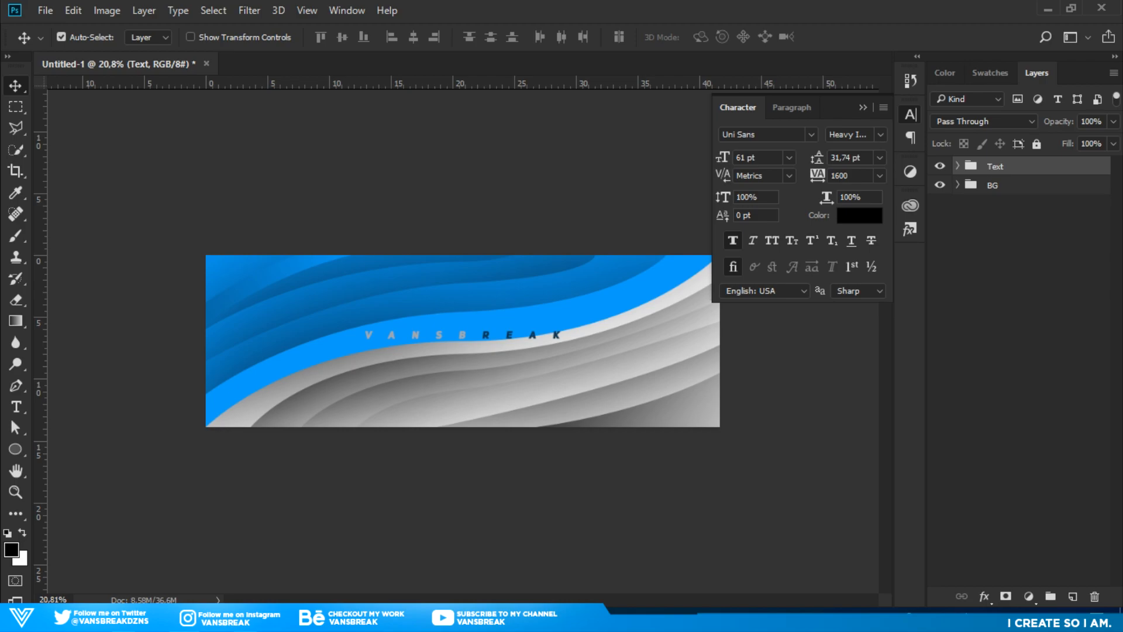
left_click(862, 107)
- Add a Brightness/Contrast adjustment layer above the Text group with brightness 39 and contrast 30
left_click(347, 10)
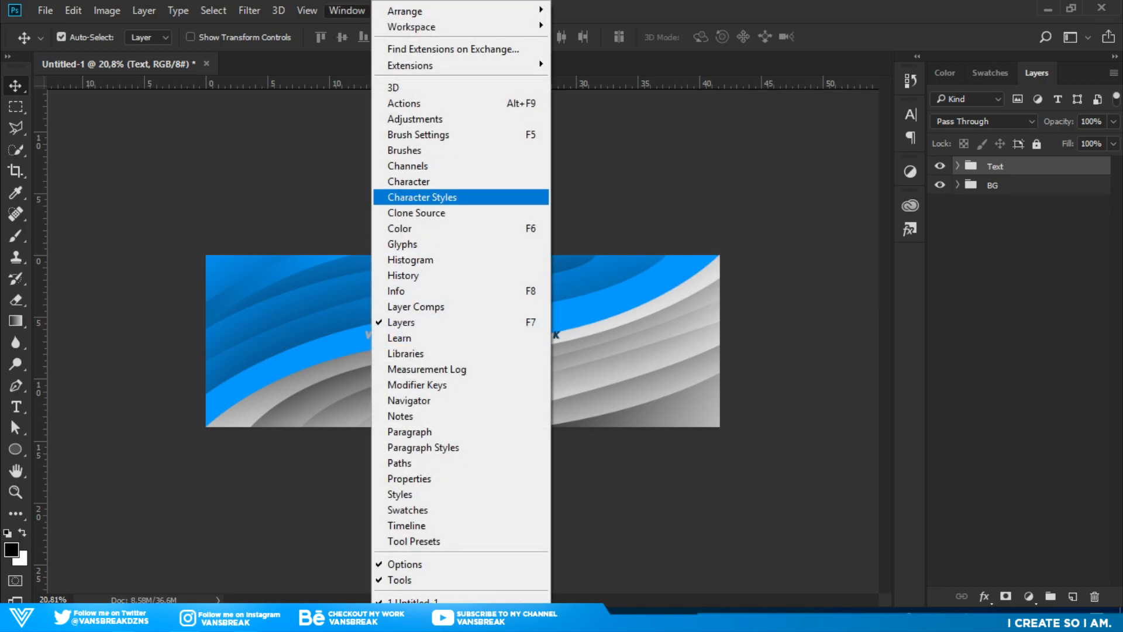
left_click(415, 118)
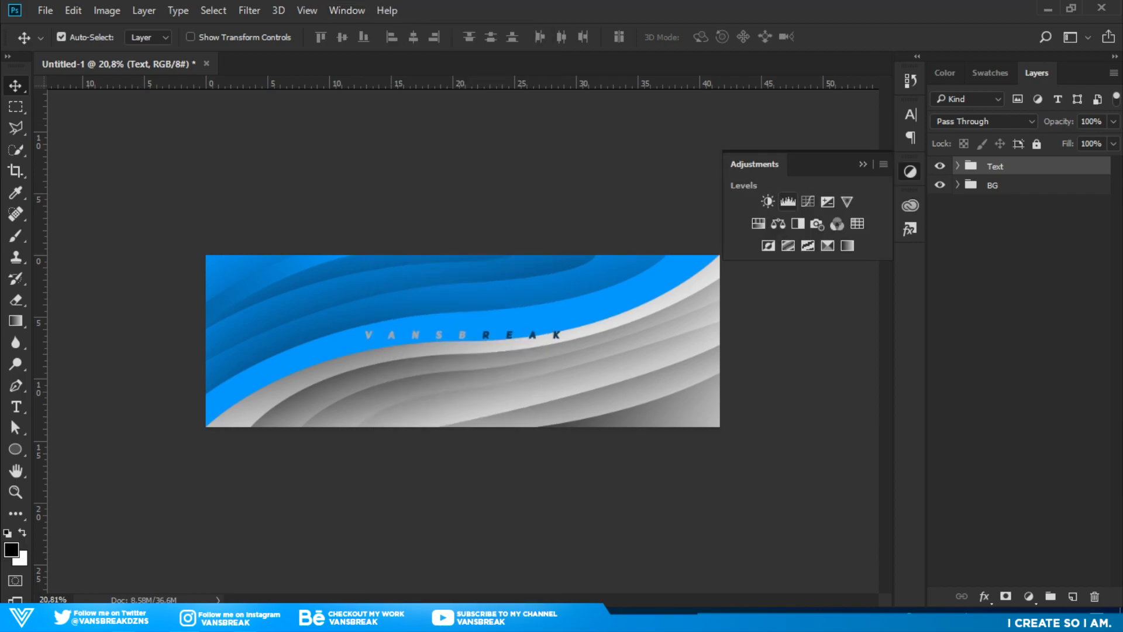
left_click(768, 201)
left_click_drag(533, 305, 559, 274)
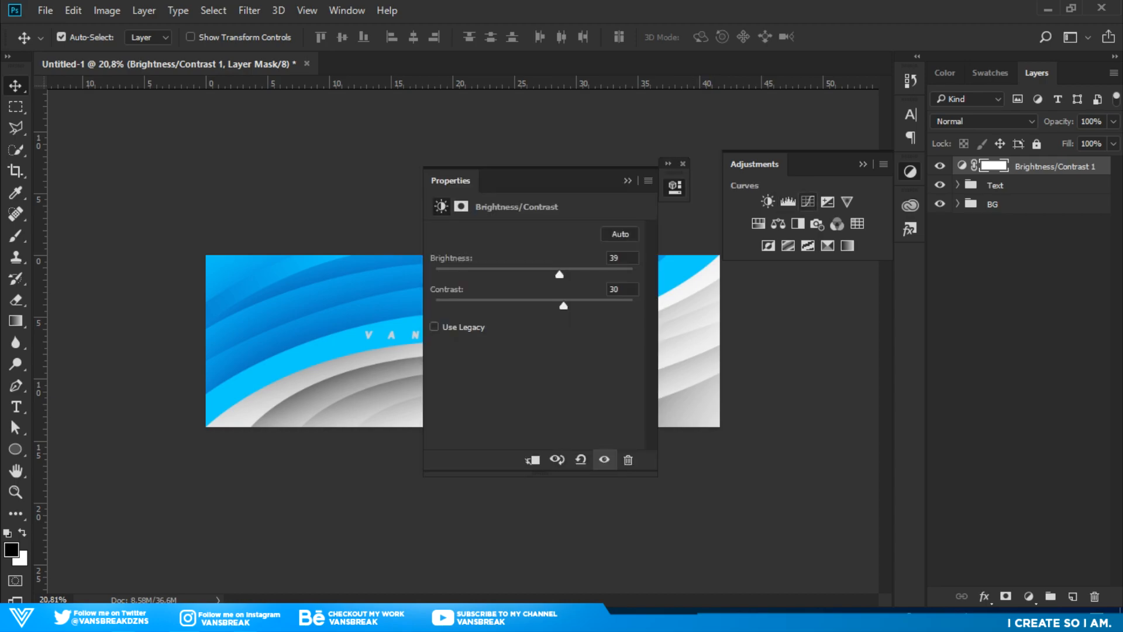
- Add a Curves adjustment layer and shape a gentle S-curve that raises the highlights and slightly lowers the darker tones
left_click(807, 201)
mouse_move(597, 304)
left_mouse_down()
mouse_move(596, 284)
mouse_move(600, 292)
left_mouse_up()
left_click_drag(529, 368, 535, 376)
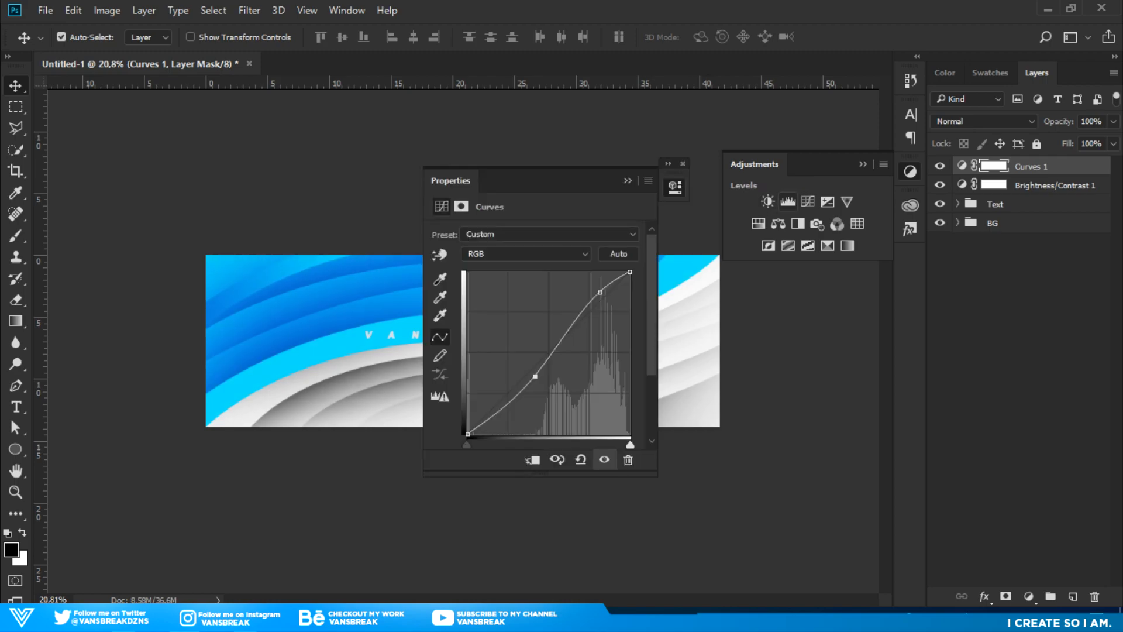
- Add a Levels adjustment layer with the shadow input level at 2 and the highlight input level at 200
left_click(788, 202)
left_click_drag(465, 365, 438, 368)
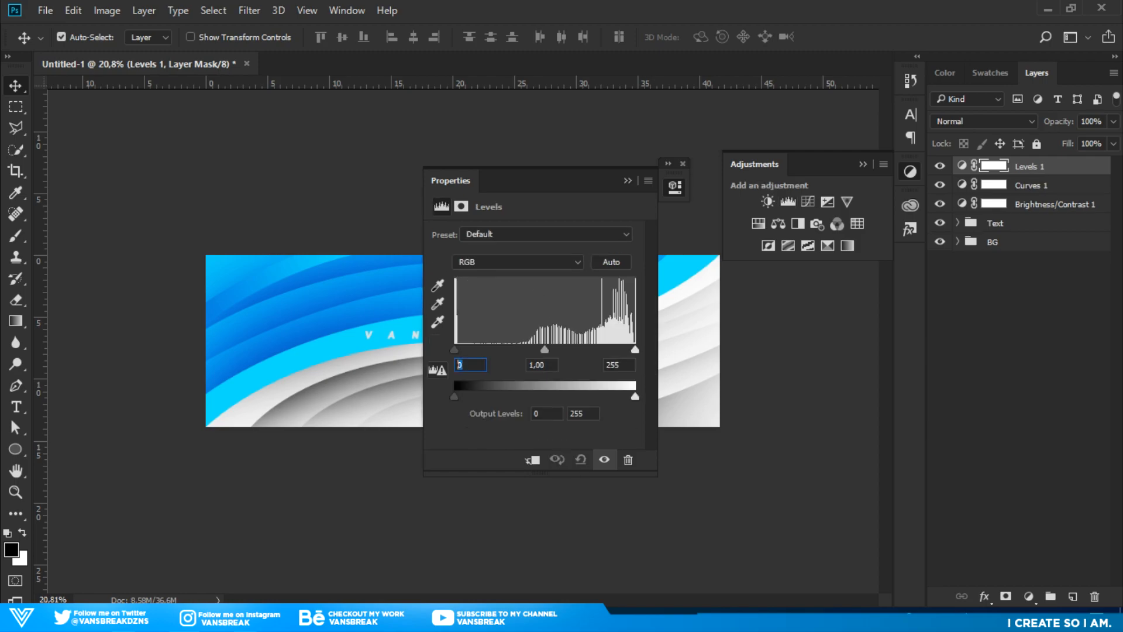
type("2")
left_click_drag(621, 365, 599, 366)
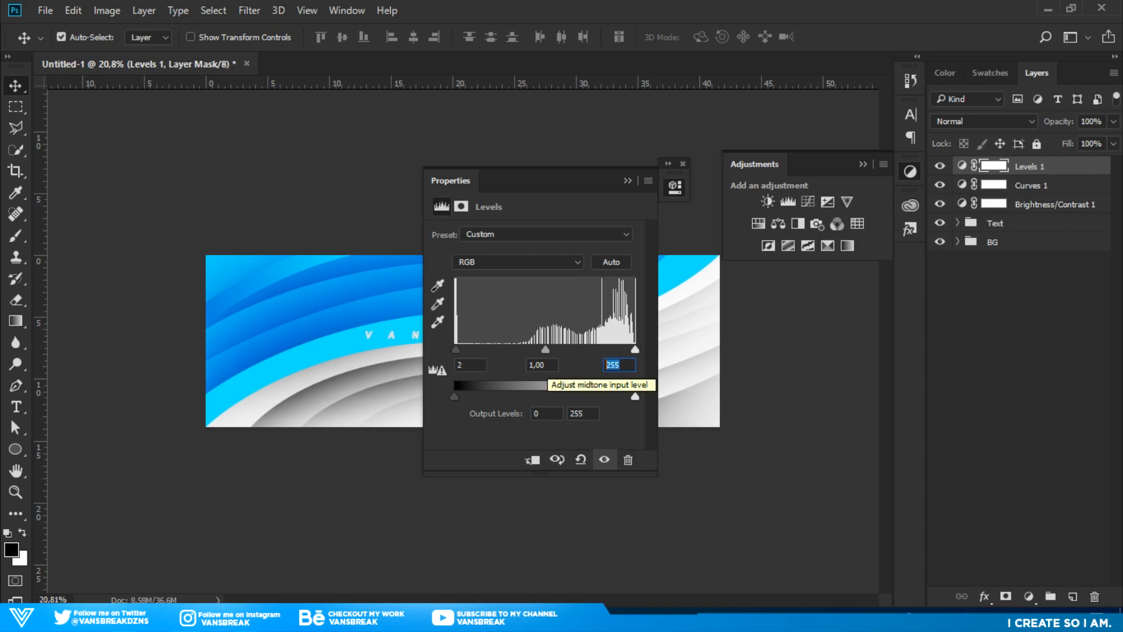
type("8")
mouse_move(635, 397)
left_mouse_down()
mouse_move(562, 397)
mouse_move(636, 397)
left_mouse_up()
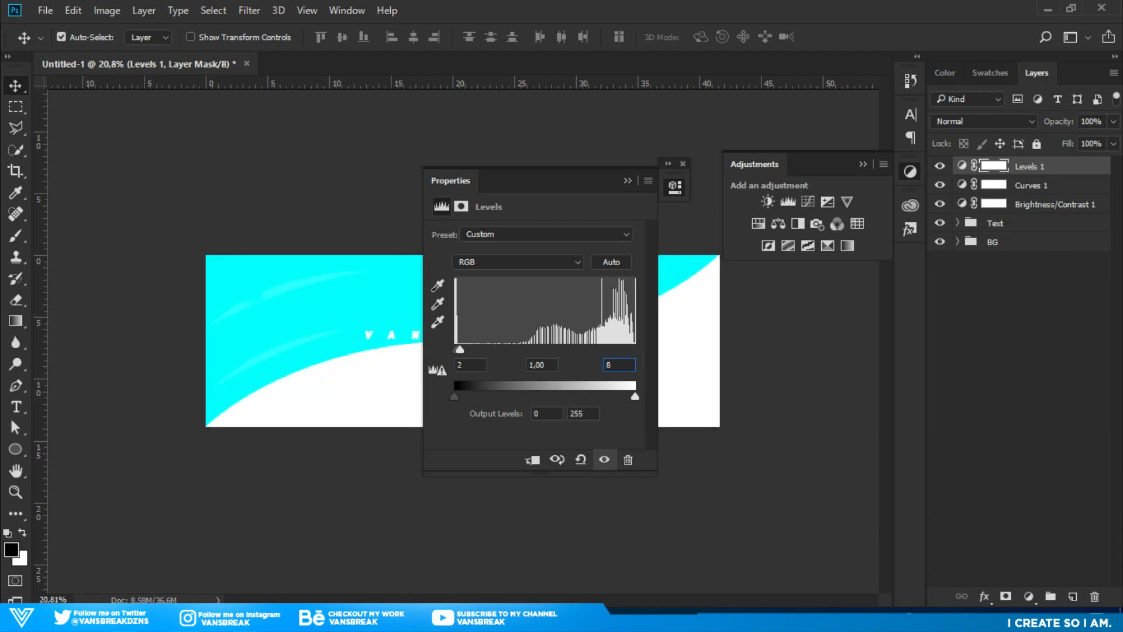
double_click(609, 365)
type("200")
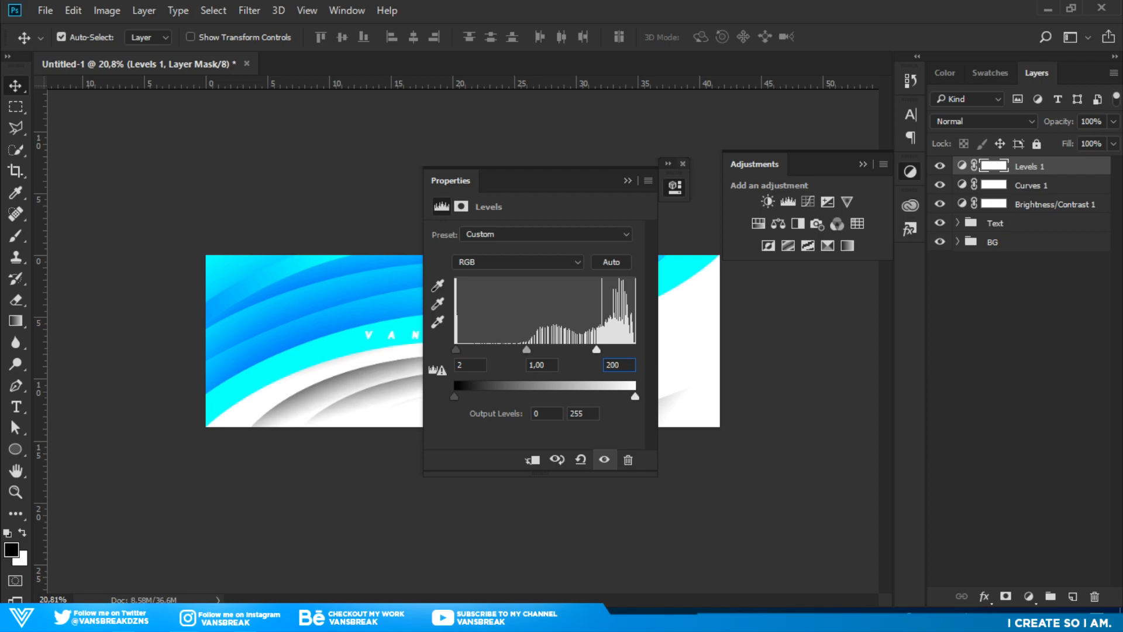
key("Return")
- Set the opacity of the Levels adjustment layer to 69%
key("8")
key("5")
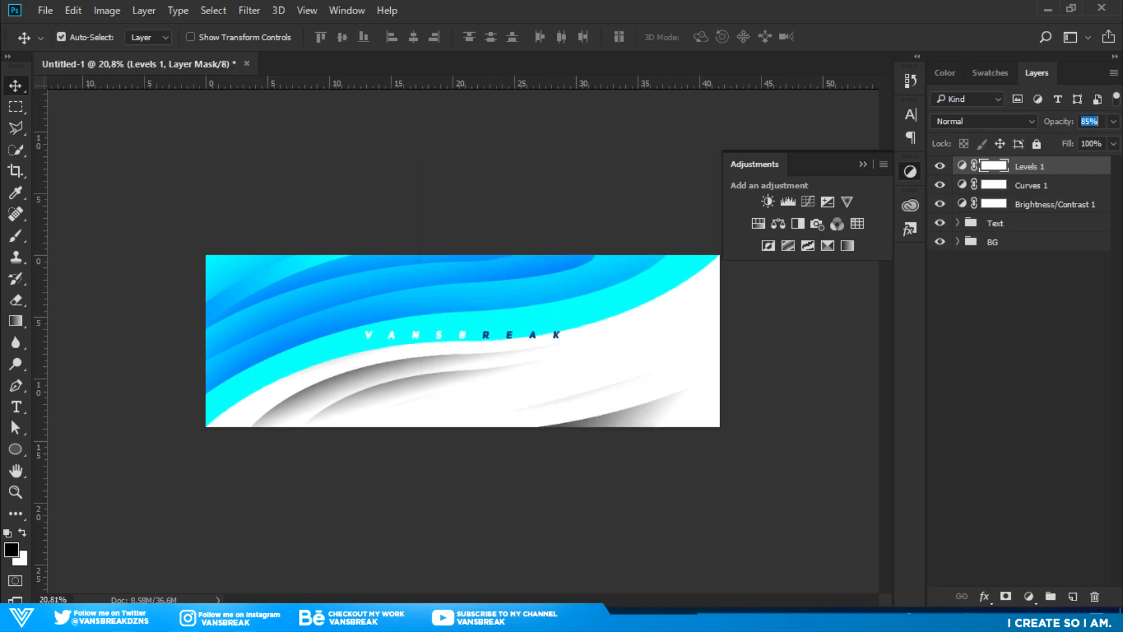
key("6")
key("9")
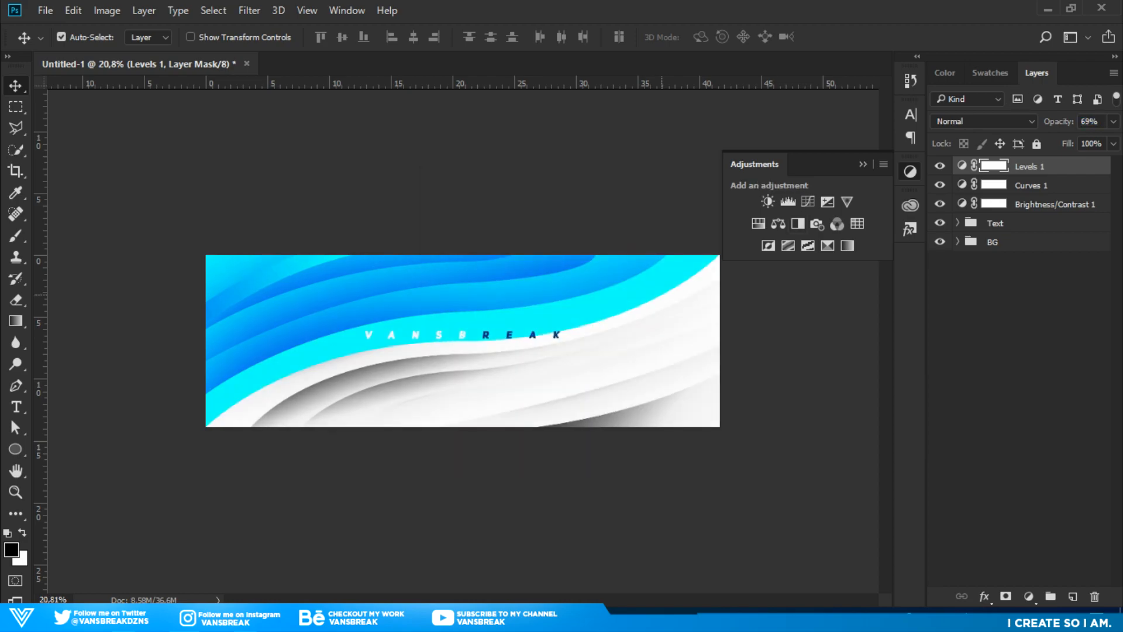